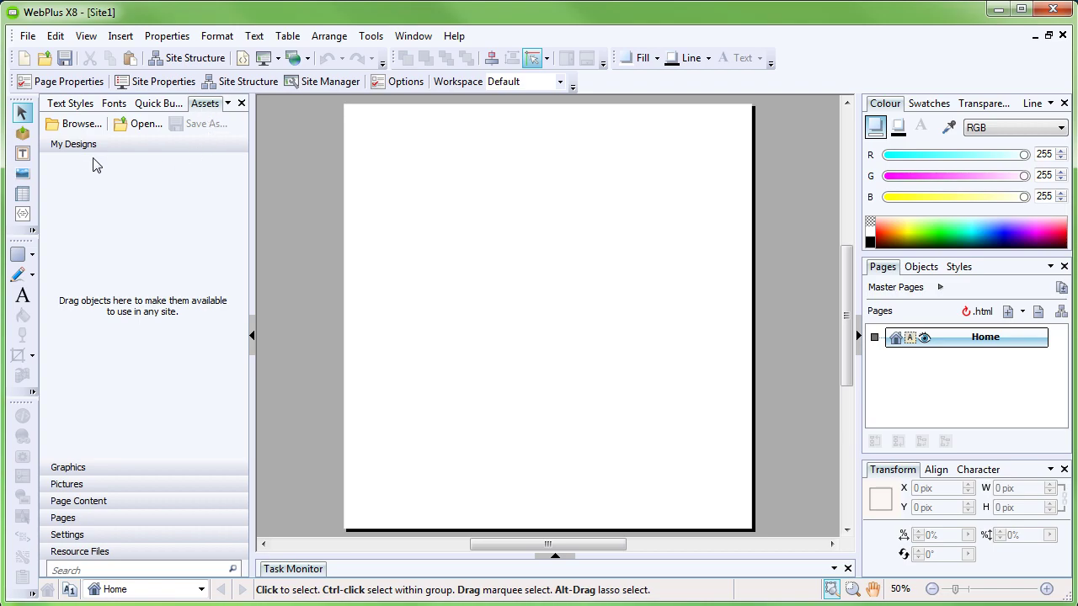
Browse the Installed Packs Sliders categories and add a Photo slider design to Page Content assets.
{"action": "left_click", "coordinate": [85, 127]}
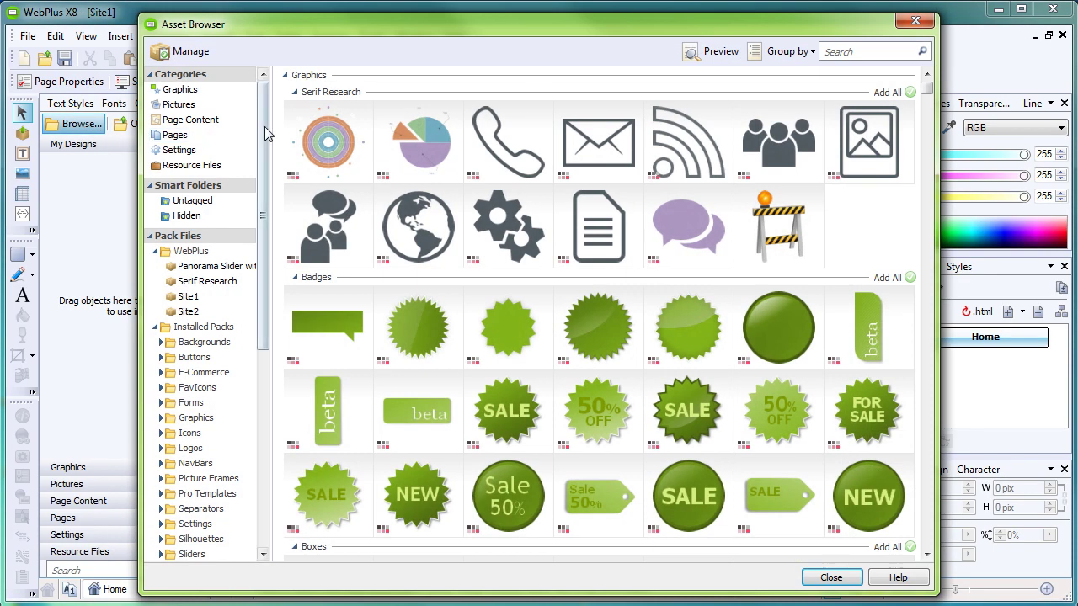
{"action": "scroll", "coordinate": [259, 282], "scroll_direction": "down", "scroll_amount": 6}
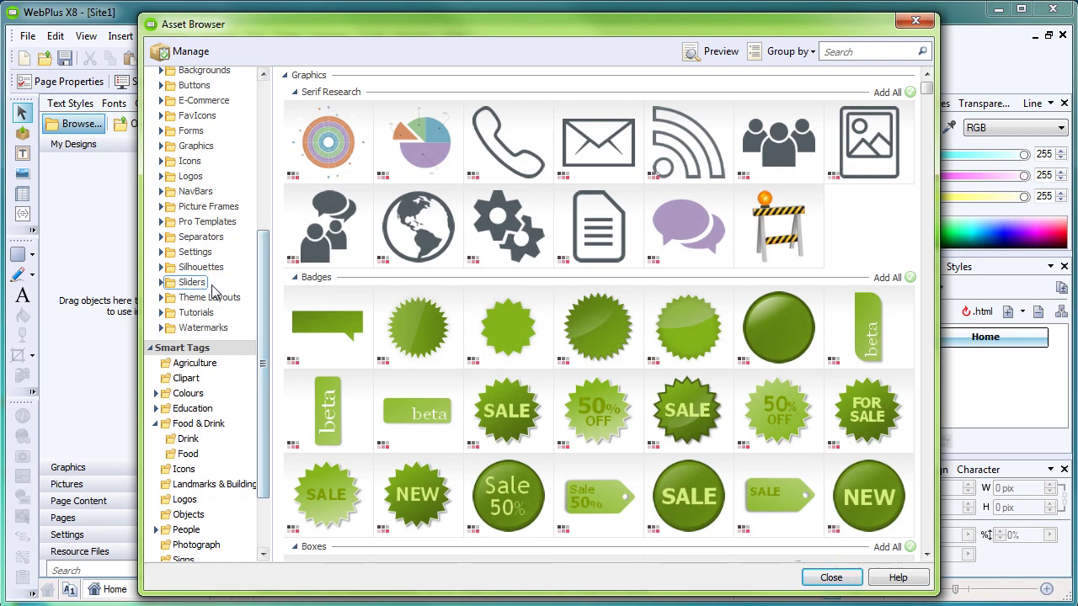
{"action": "left_click", "coordinate": [161, 282]}
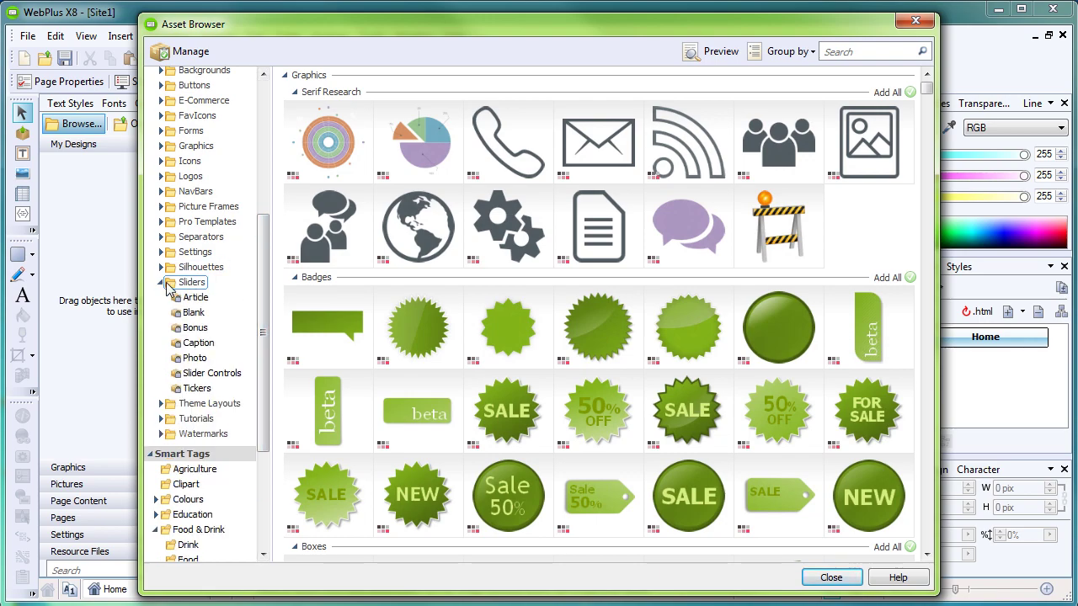
{"action": "left_click", "coordinate": [192, 283]}
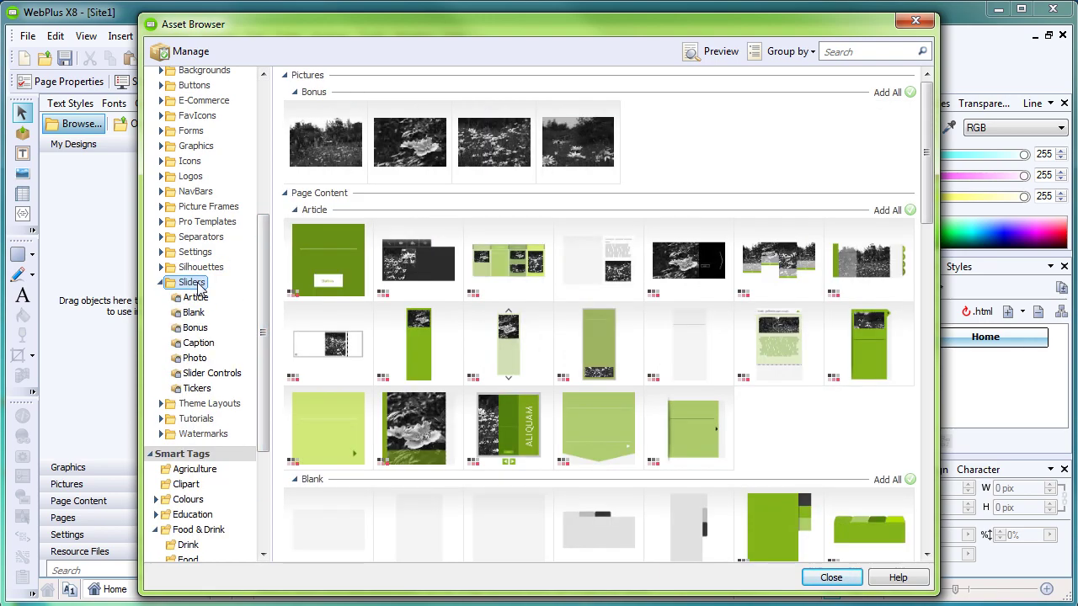
{"action": "left_click", "coordinate": [198, 299]}
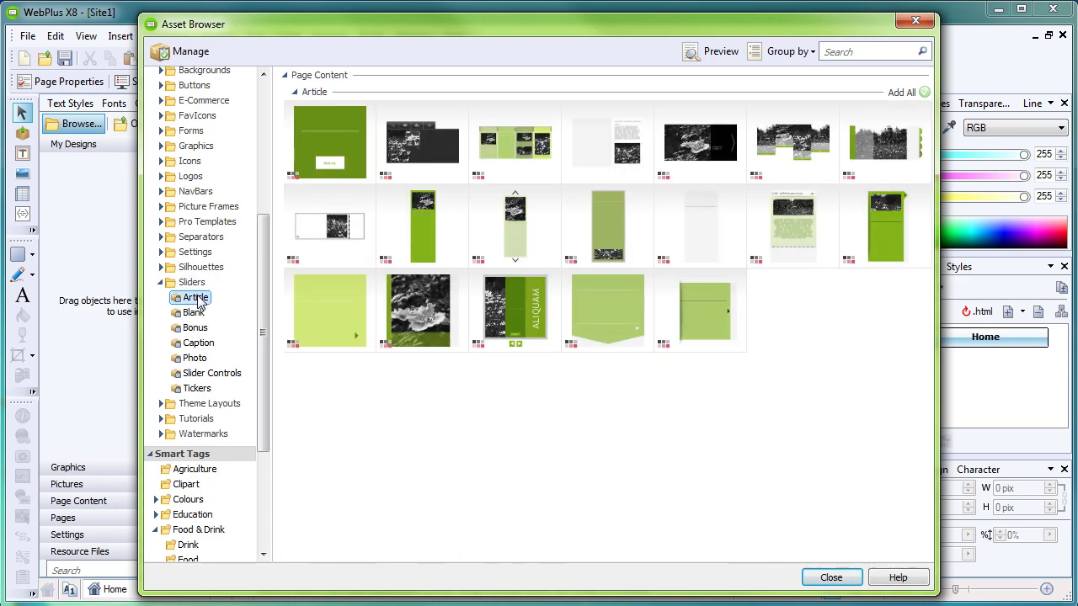
{"action": "left_click", "coordinate": [192, 312]}
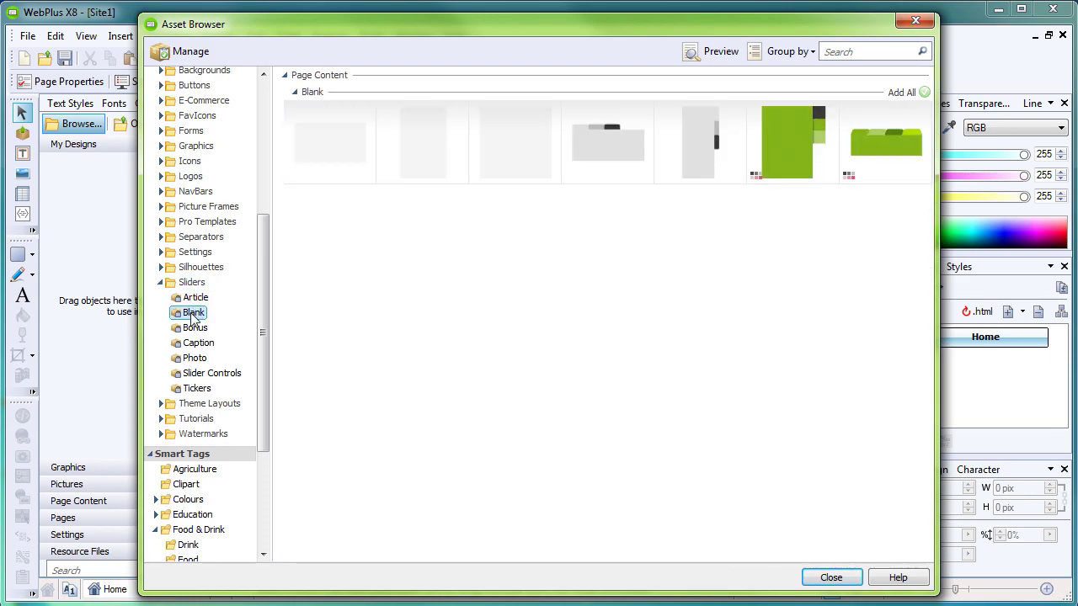
{"action": "left_click", "coordinate": [192, 329]}
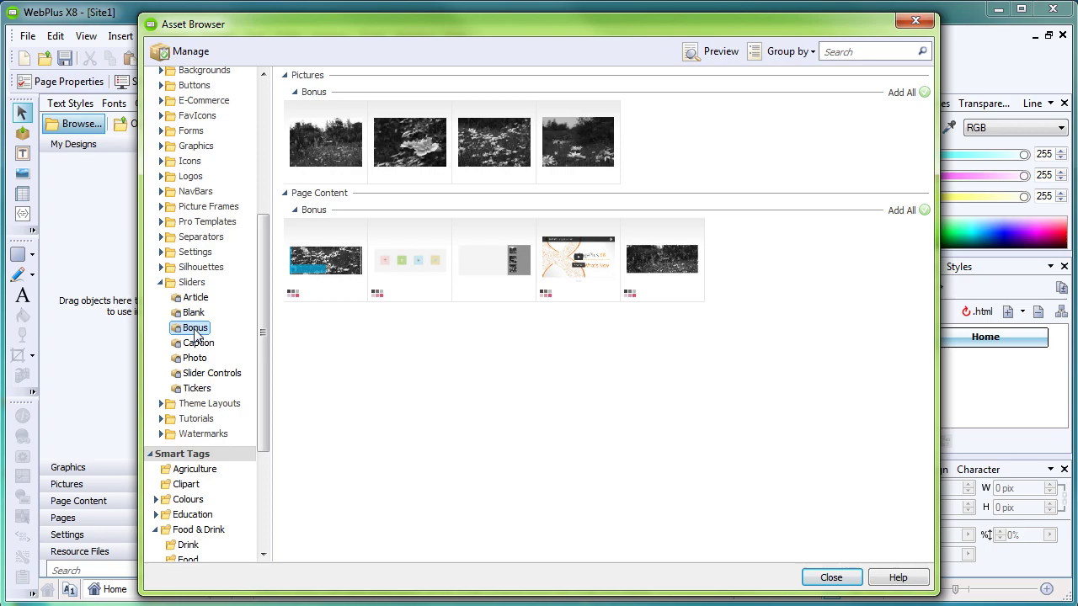
{"action": "left_click", "coordinate": [199, 344]}
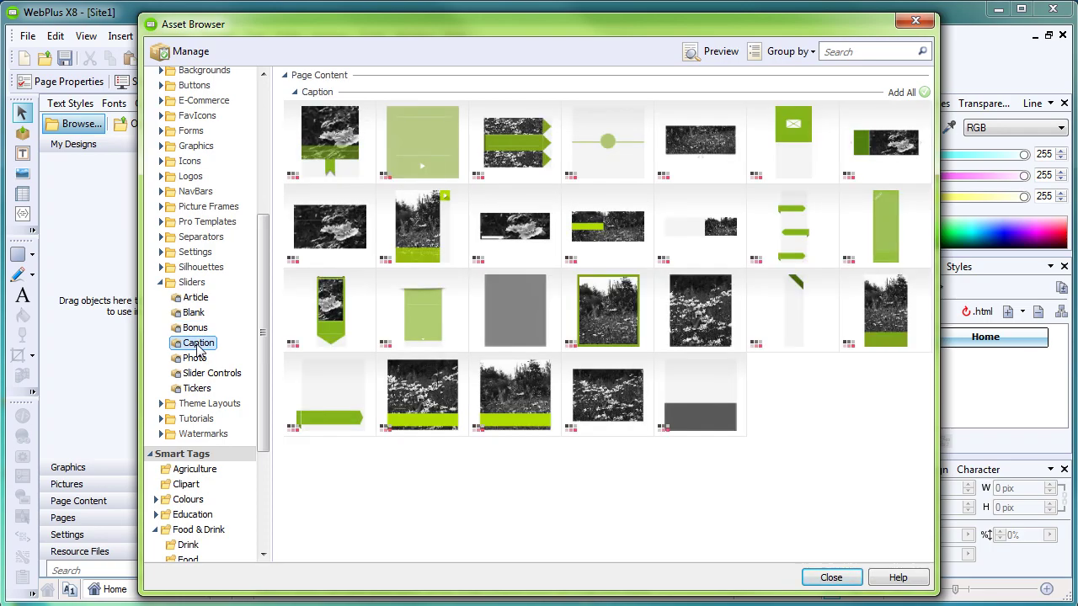
{"action": "left_click", "coordinate": [195, 359]}
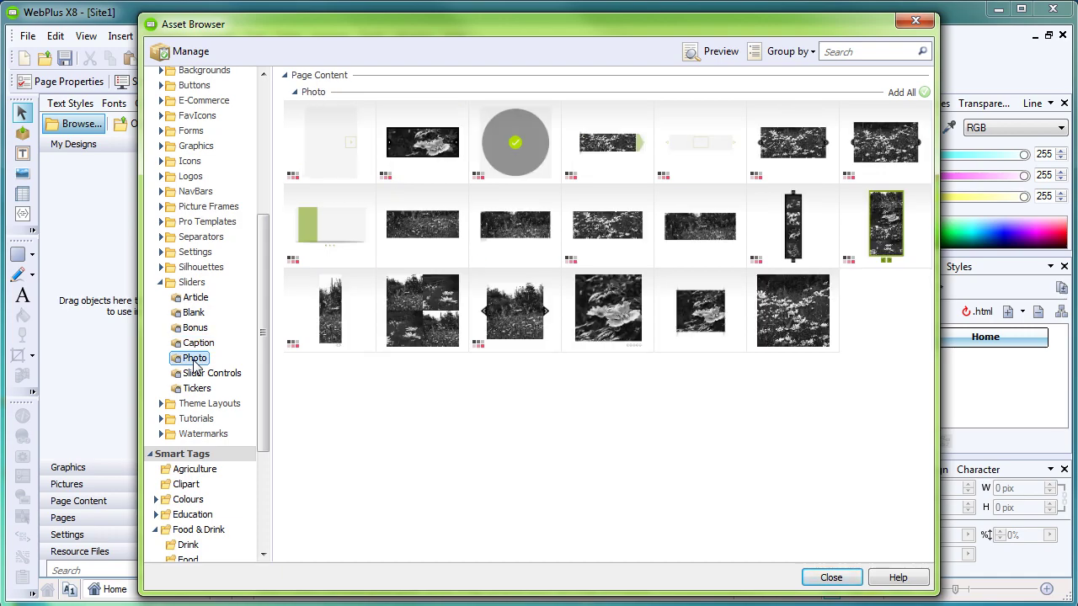
{"action": "left_click", "coordinate": [894, 150]}
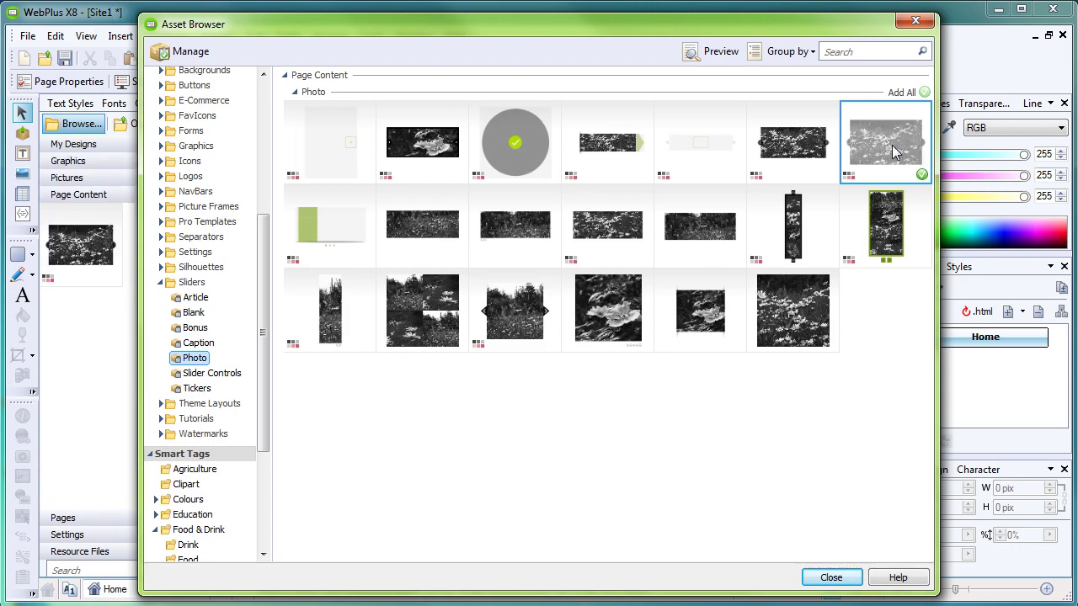
Place the daisy photo slider near the top of the Home page and expand slider_14 in Objects.
{"action": "left_click", "coordinate": [831, 577]}
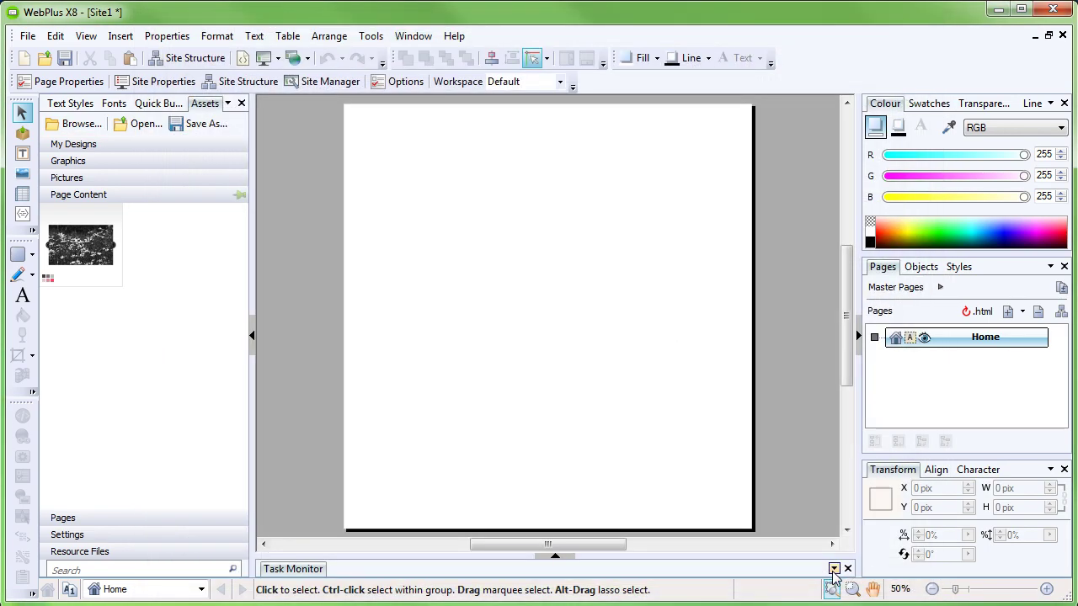
{"action": "left_click_drag", "start_coordinate": [90, 250], "coordinate": [558, 255]}
{"action": "key", "text": "Escape"}
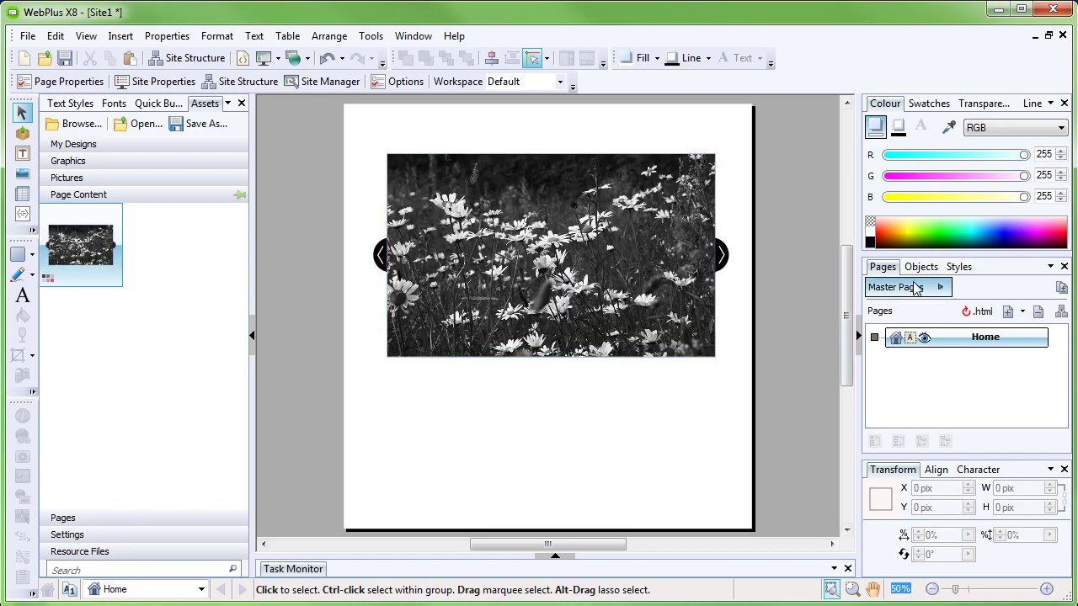
{"action": "left_click", "coordinate": [921, 266]}
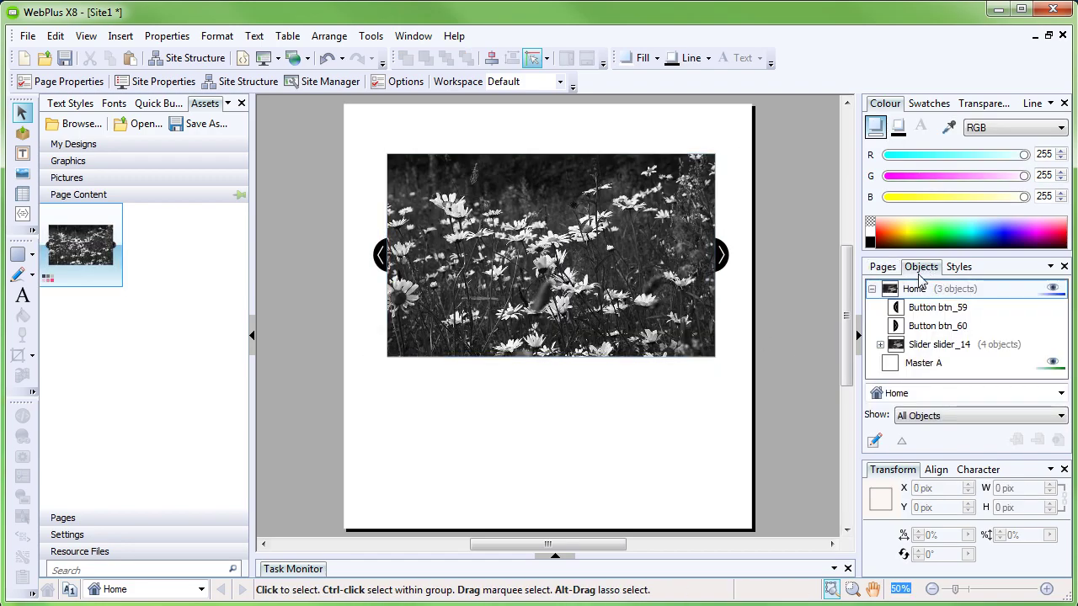
{"action": "left_click", "coordinate": [880, 344]}
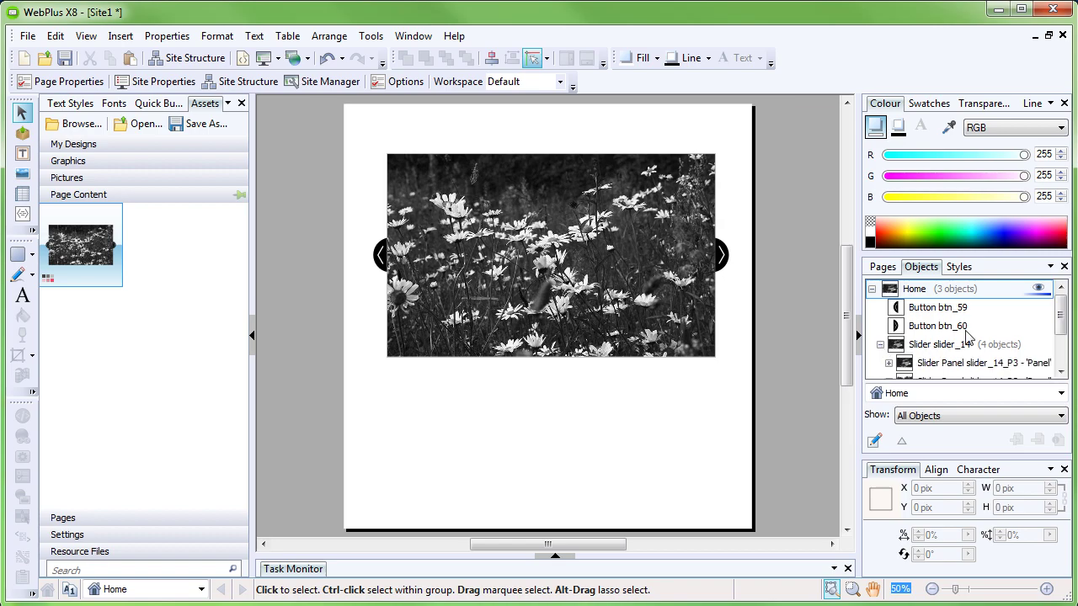
{"action": "left_click_drag", "start_coordinate": [1062, 313], "coordinate": [1063, 345]}
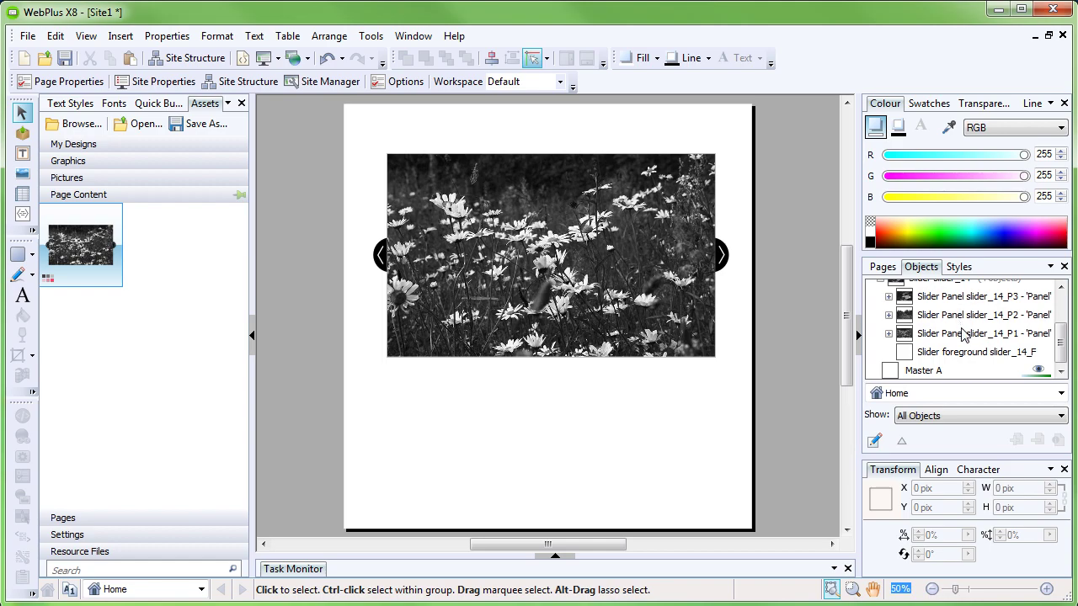
Select the slider's panel picture, its parent slider, then the picture again to show Pictures assets.
{"action": "left_click", "coordinate": [964, 335]}
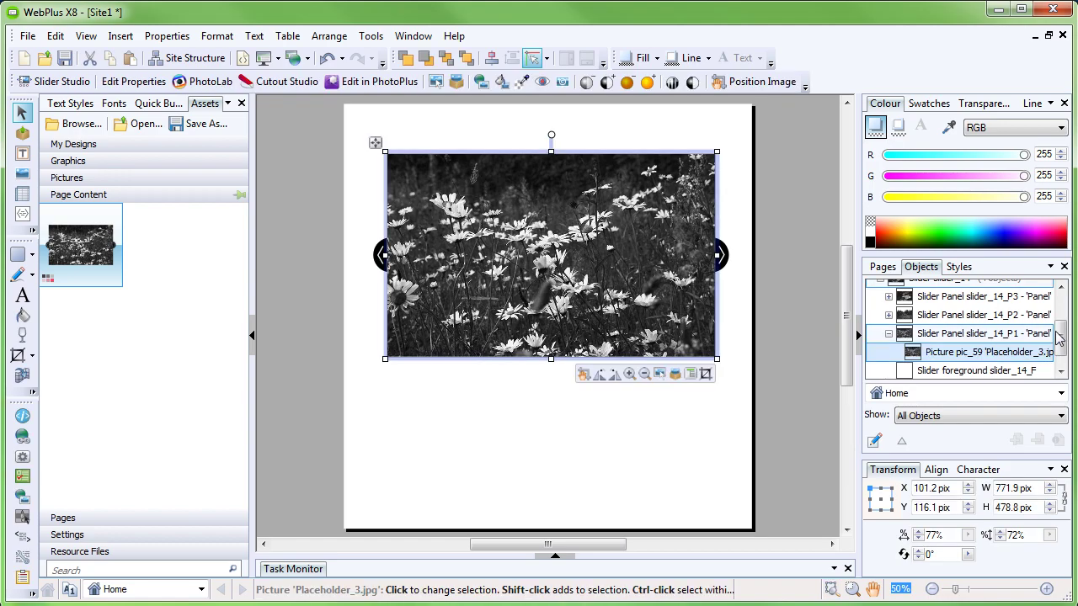
{"action": "scroll", "coordinate": [955, 339], "scroll_direction": "up", "scroll_amount": 2}
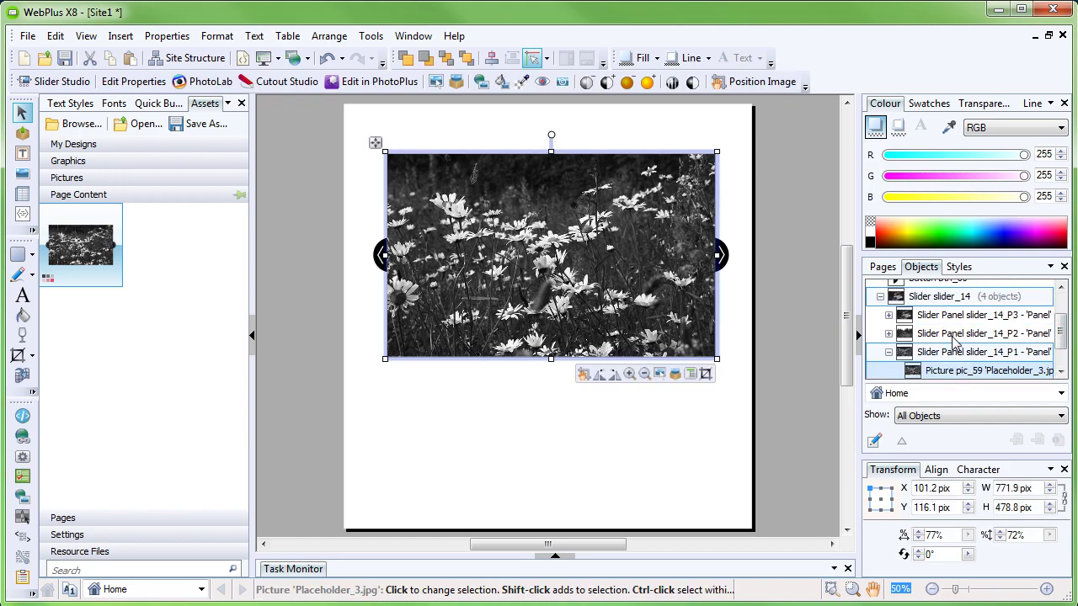
{"action": "left_click", "coordinate": [939, 322]}
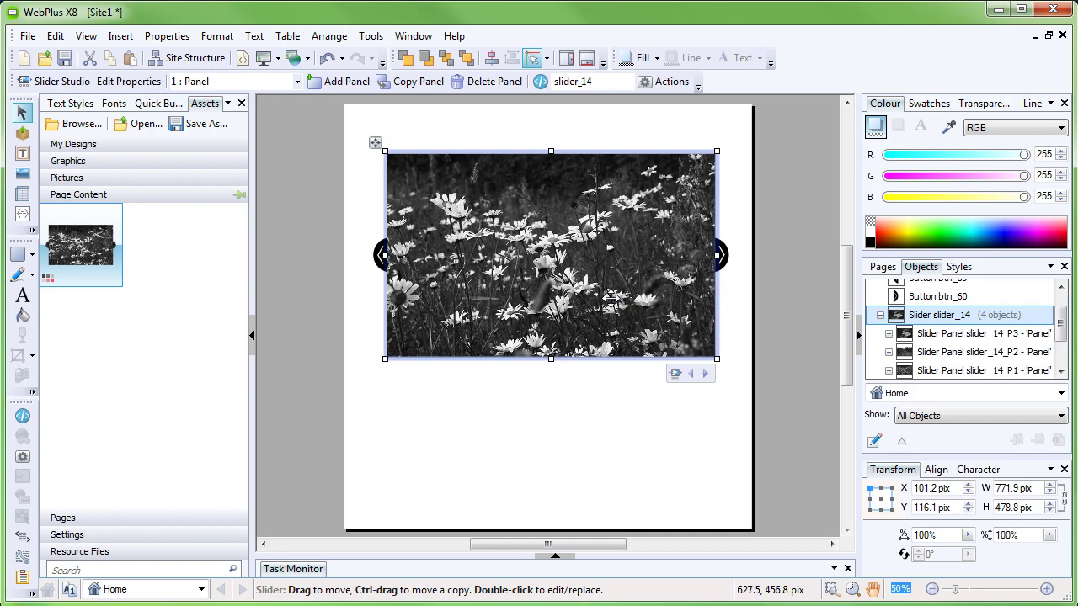
{"action": "left_click", "coordinate": [618, 122]}
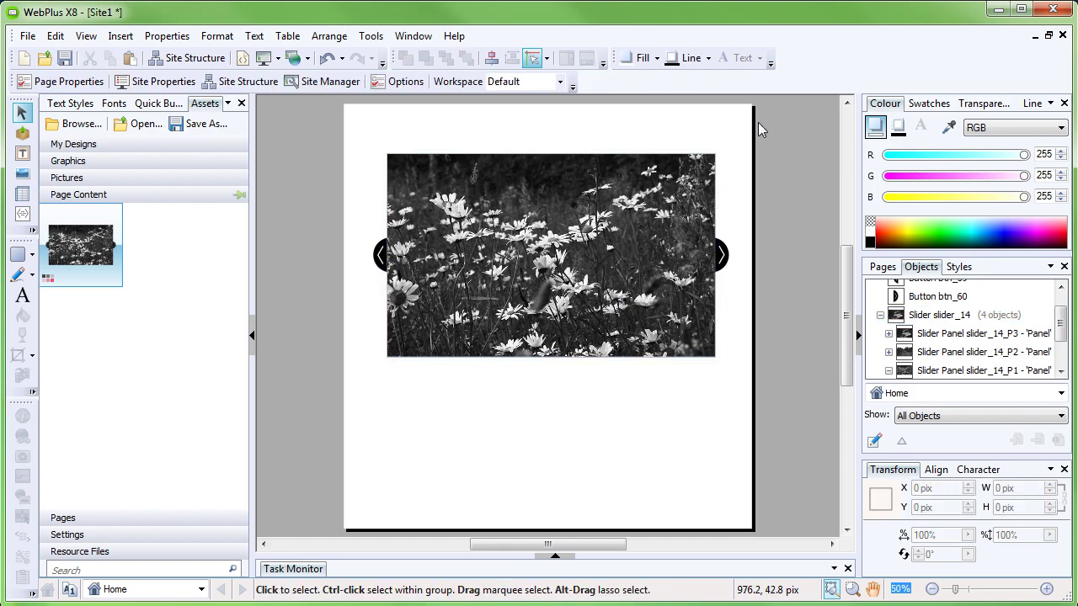
{"action": "left_click", "coordinate": [543, 214], "text": "ctrl"}
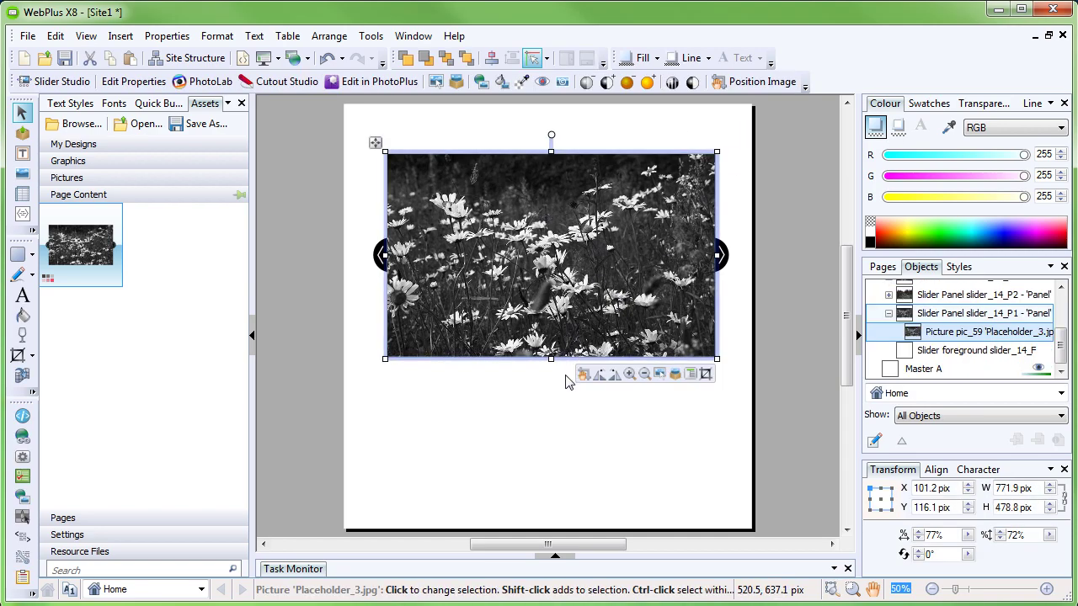
{"action": "left_click", "coordinate": [692, 376]}
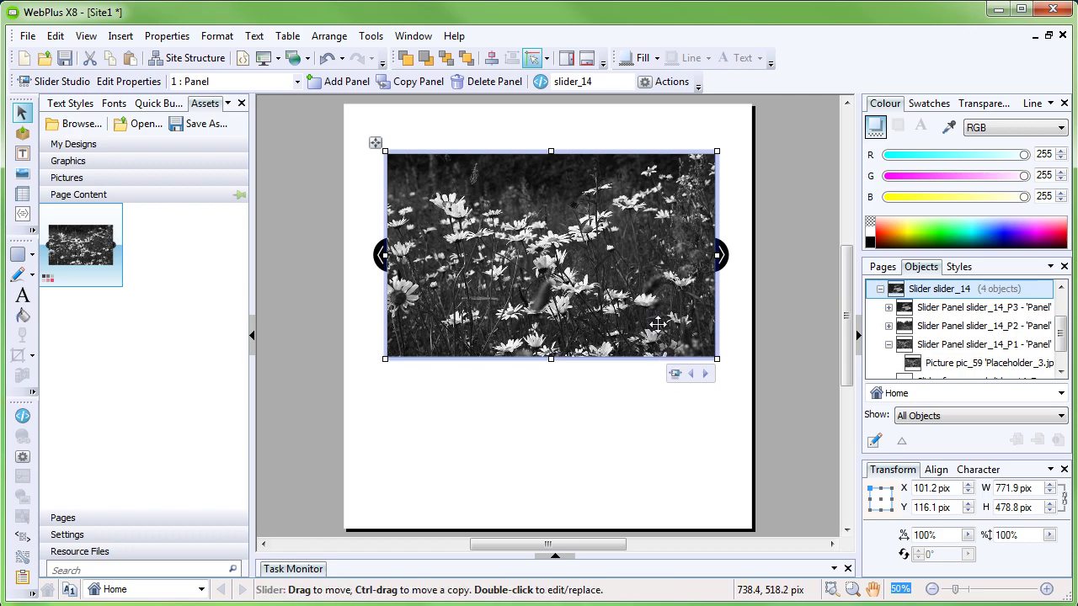
{"action": "left_click", "coordinate": [658, 324]}
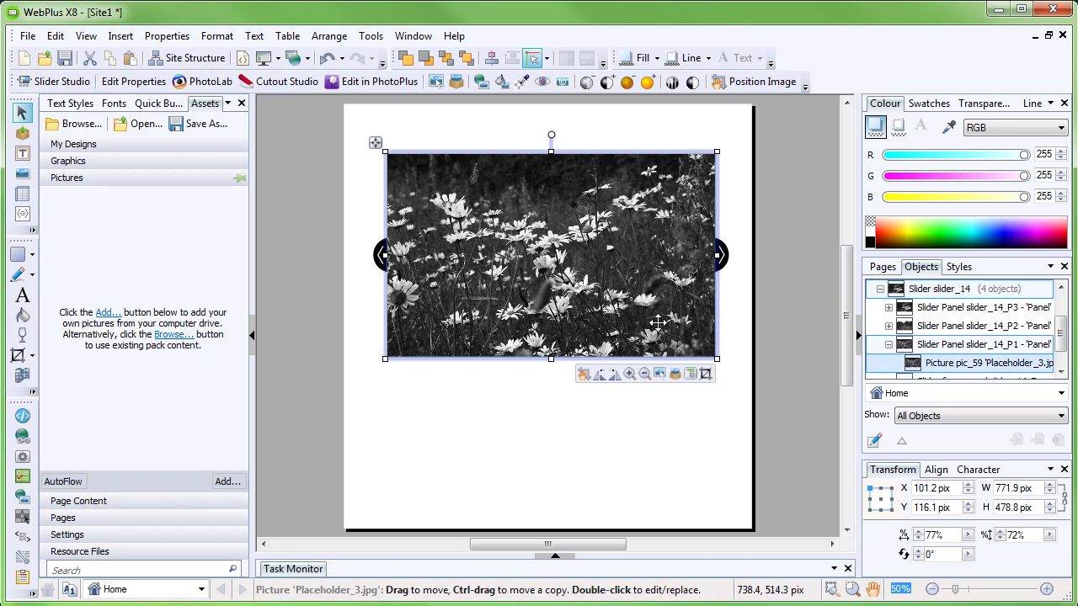
Import all Slider Photographs into Pictures and put seagulls photo 060603e0003 in the first panel.
{"action": "left_click", "coordinate": [104, 316]}
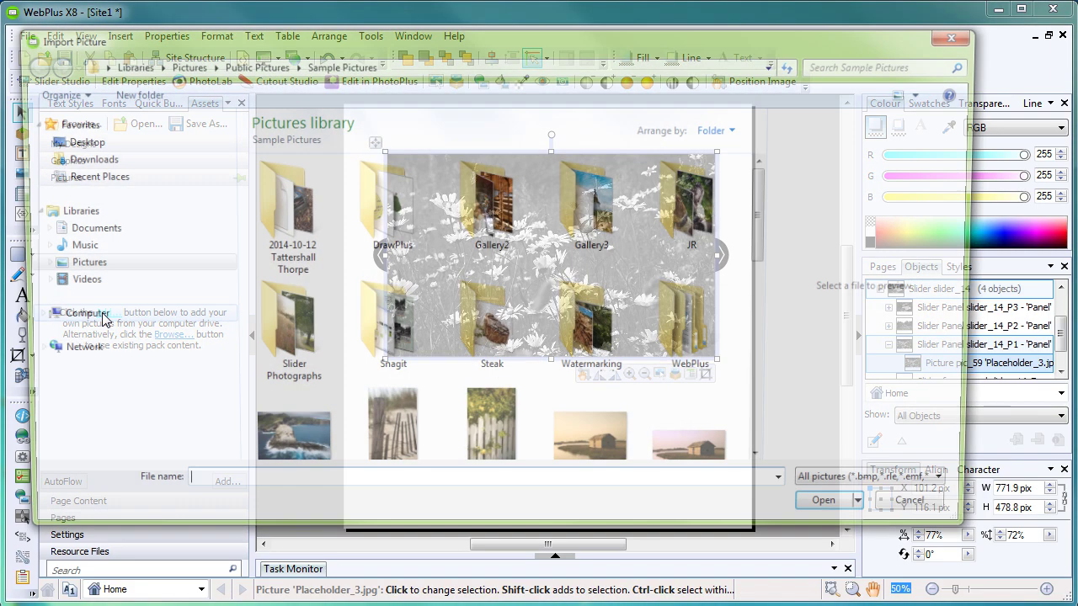
{"action": "double_click", "coordinate": [295, 339]}
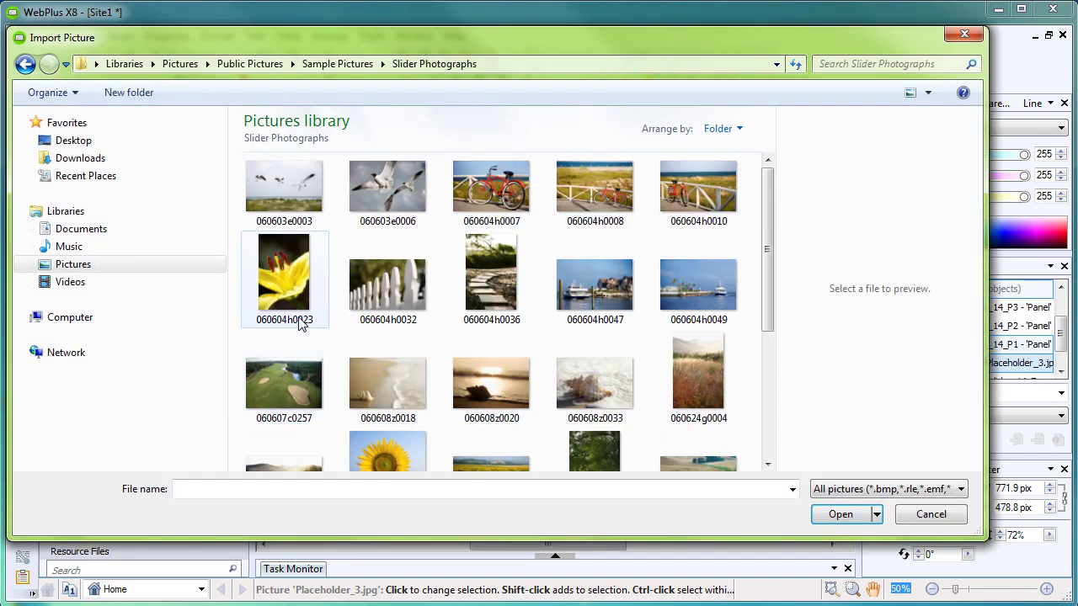
{"action": "left_click", "coordinate": [283, 187]}
{"action": "scroll", "coordinate": [767, 374], "scroll_direction": "down", "scroll_amount": 5}
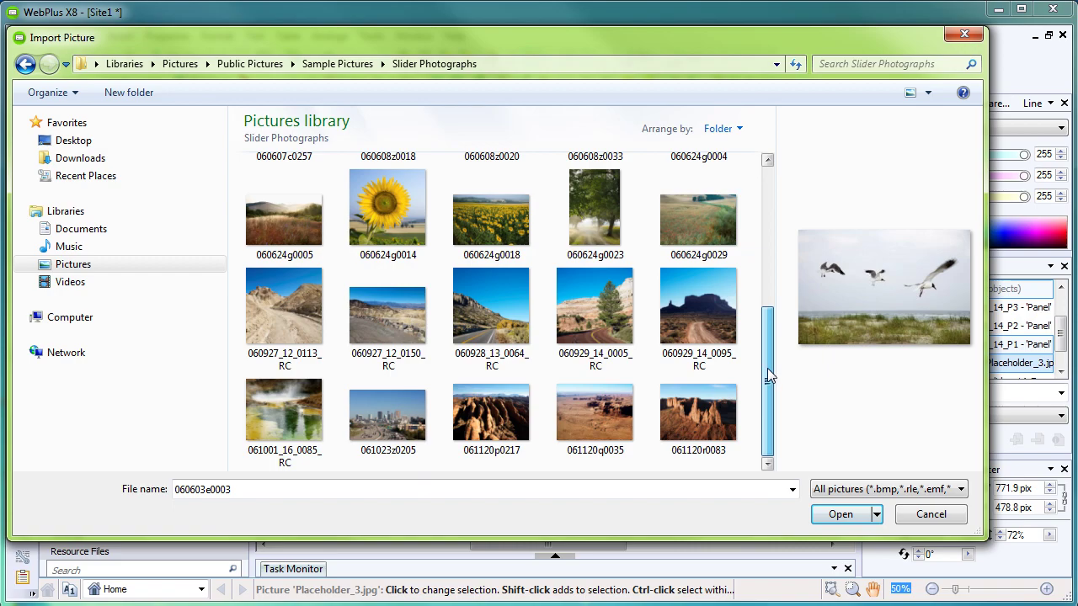
{"action": "left_click", "coordinate": [698, 413], "text": "shift"}
{"action": "left_click", "coordinate": [840, 514]}
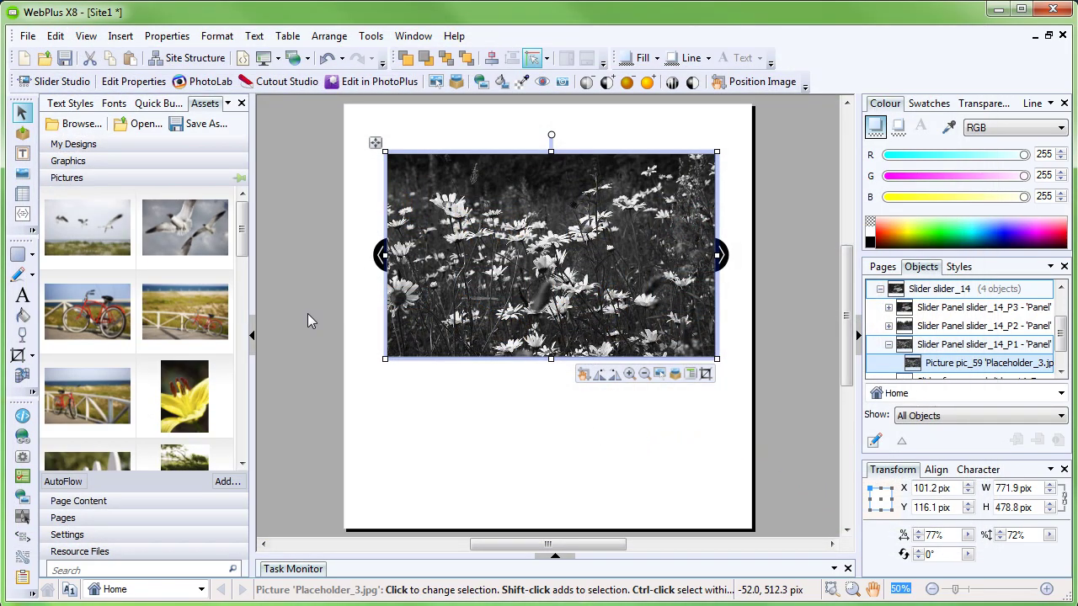
{"action": "left_click_drag", "start_coordinate": [81, 237], "coordinate": [570, 254]}
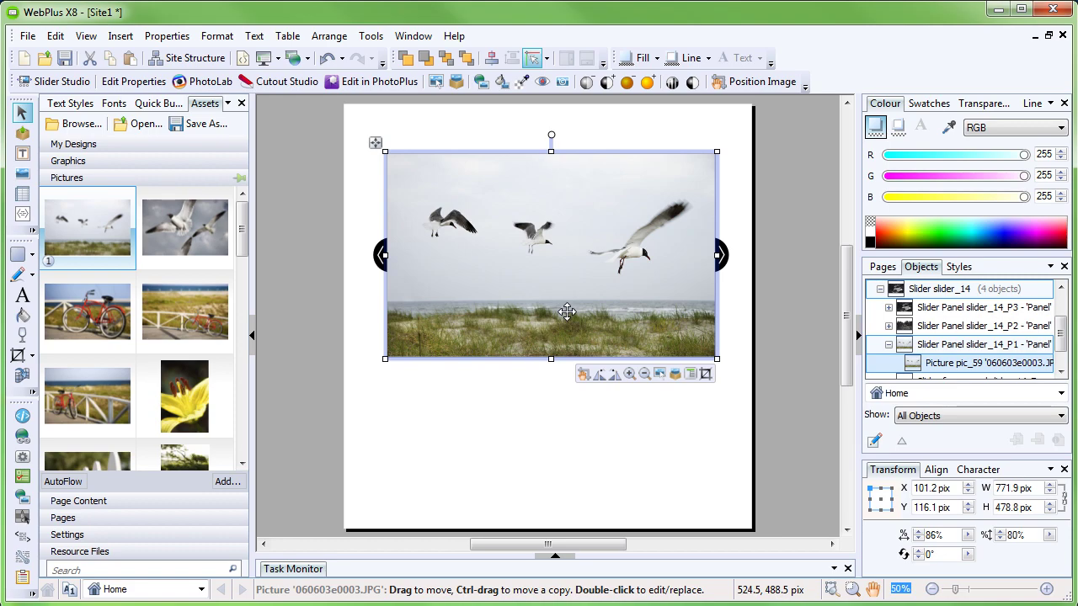
Nudge the seagulls photo down in its frame and place close-up seagulls 060603e0006 in a panel.
{"action": "left_click", "coordinate": [583, 375]}
{"action": "left_click_drag", "start_coordinate": [531, 267], "coordinate": [631, 286]}
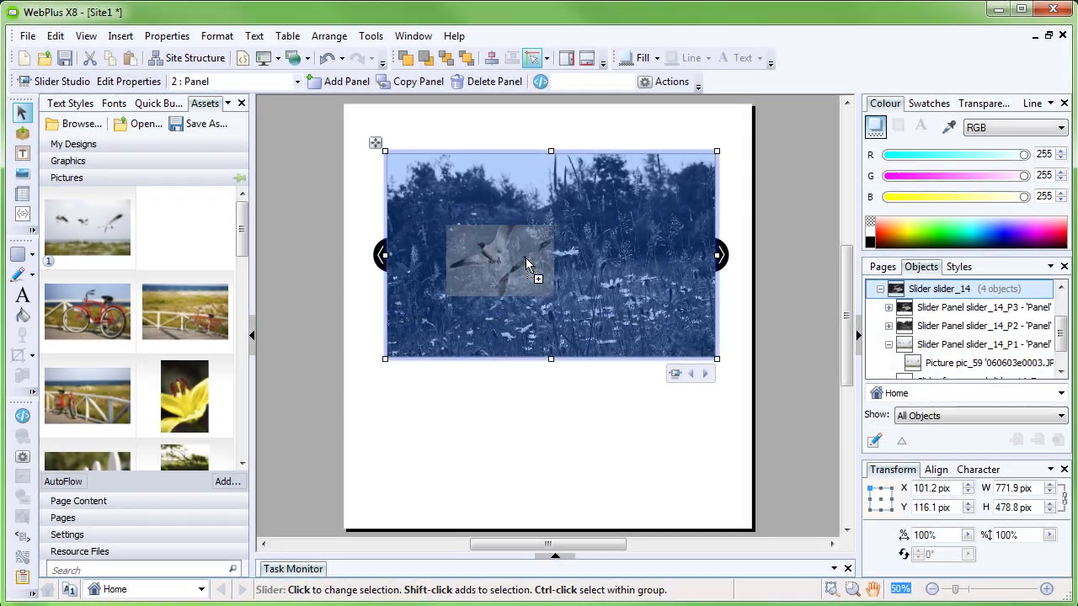
{"action": "left_click_drag", "start_coordinate": [184, 227], "coordinate": [529, 258]}
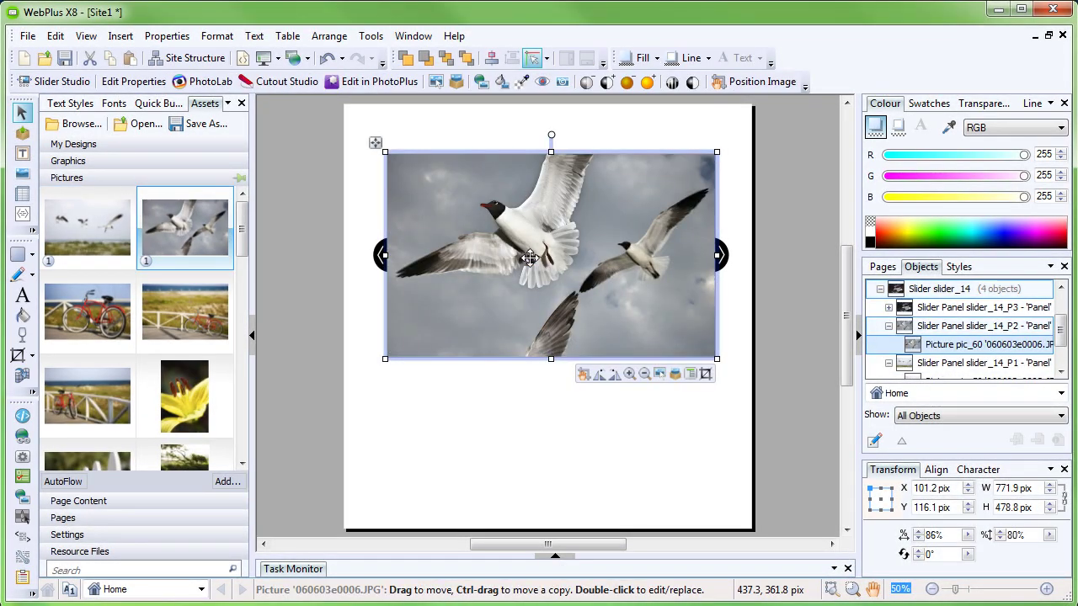
Advance to the third panel and replace the flower with red bicycle photo 060604h0007.
{"action": "left_click", "coordinate": [689, 373]}
{"action": "left_click", "coordinate": [706, 375]}
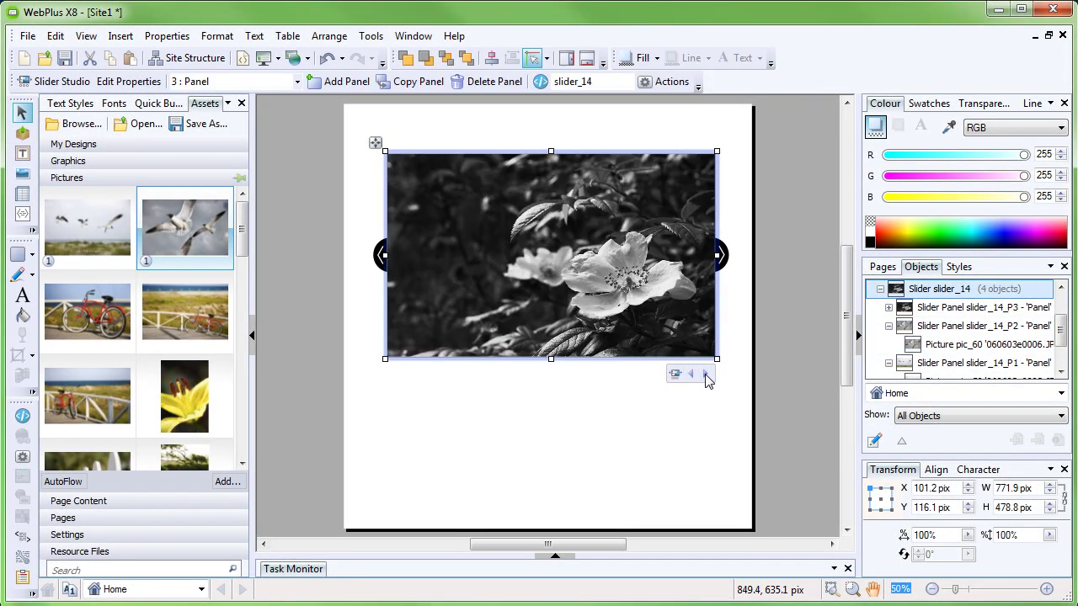
{"action": "left_click_drag", "start_coordinate": [94, 322], "coordinate": [603, 272]}
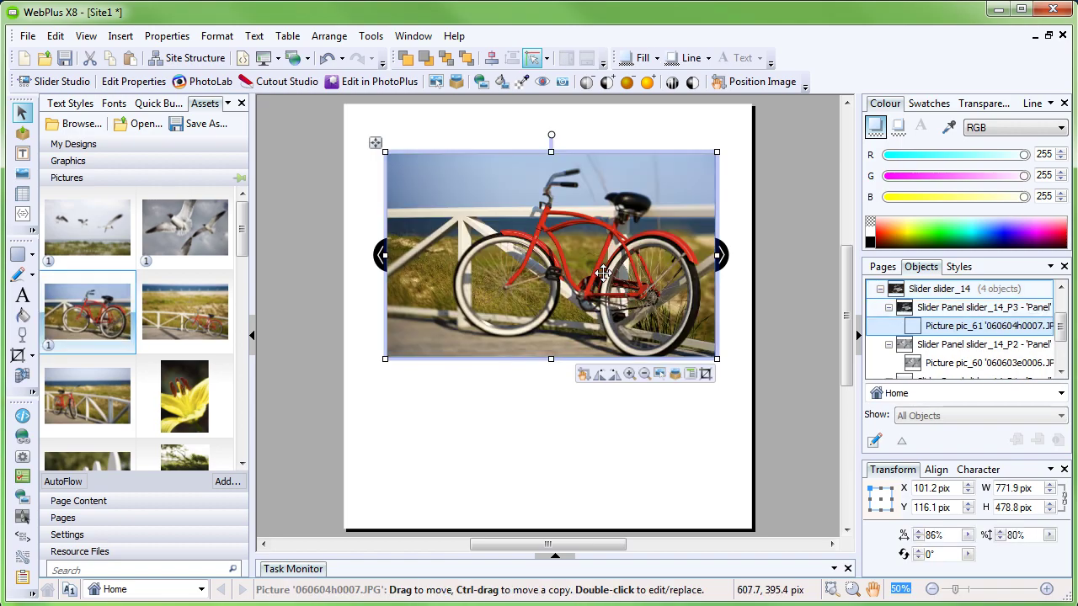
{"action": "left_click", "coordinate": [567, 416]}
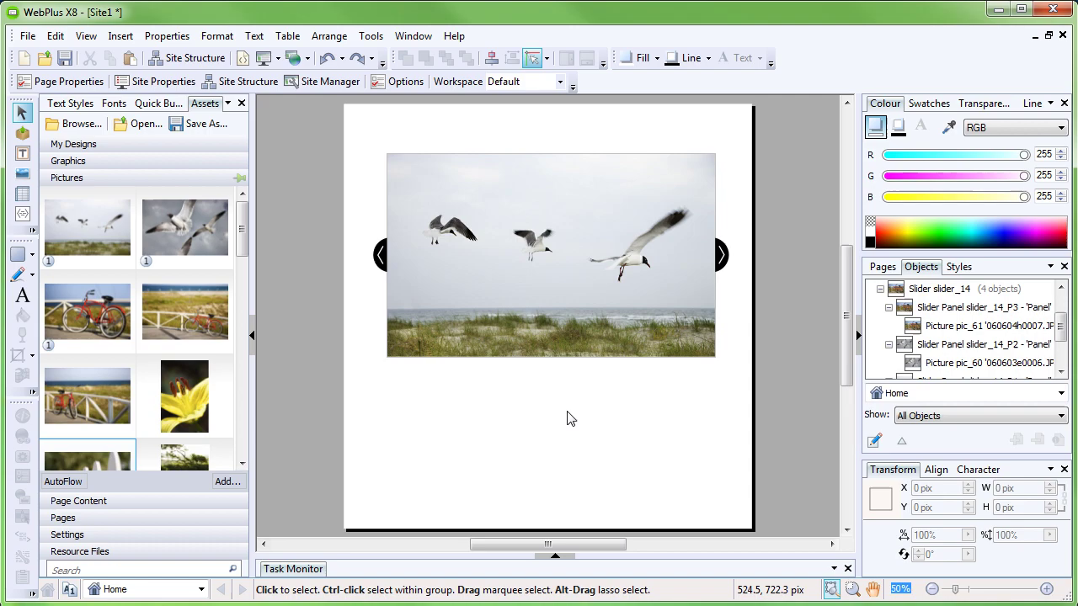
{"action": "left_click", "coordinate": [537, 251]}
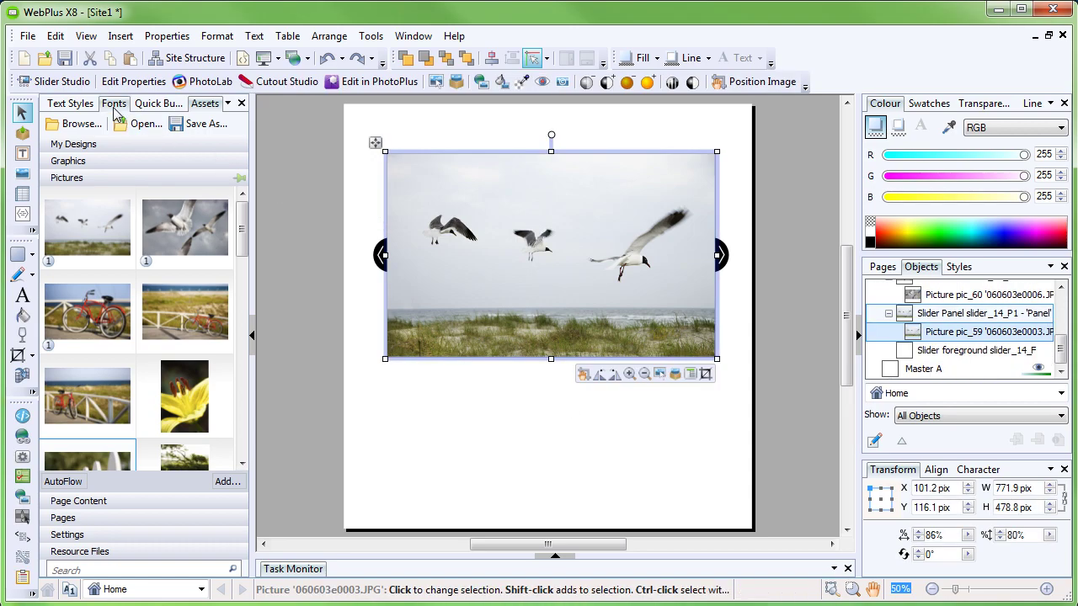
In Slider Studio, keep the From the left animation and untick Detect mouse wheel actions.
{"action": "left_click", "coordinate": [62, 84]}
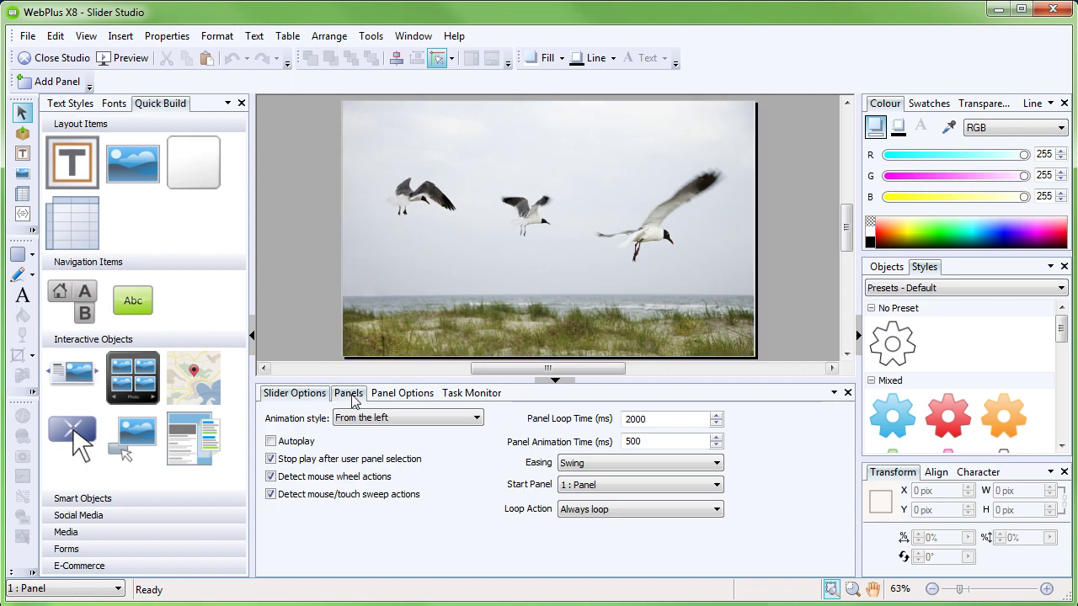
{"action": "left_click", "coordinate": [423, 423]}
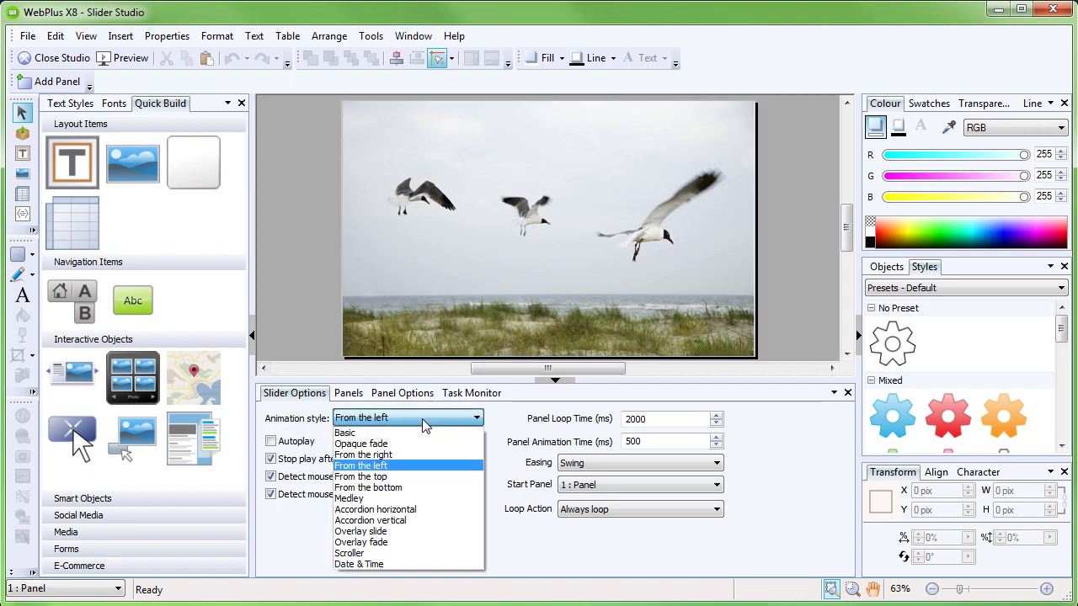
{"action": "left_click", "coordinate": [422, 420]}
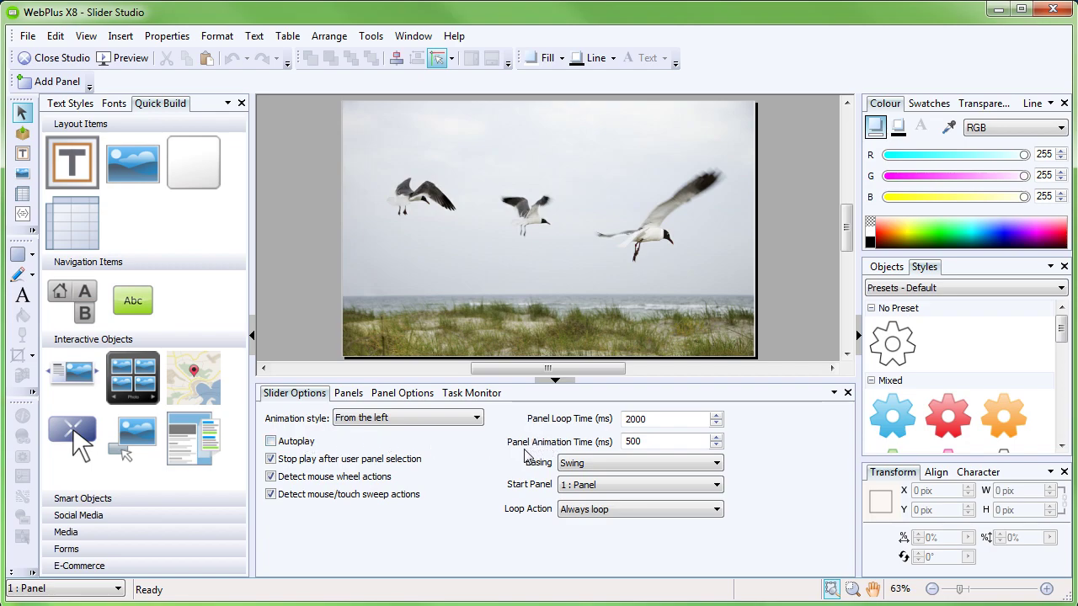
{"action": "left_click", "coordinate": [344, 482]}
In the Panels tab, duplicate the red bicycle panel four times.
{"action": "left_click", "coordinate": [350, 396]}
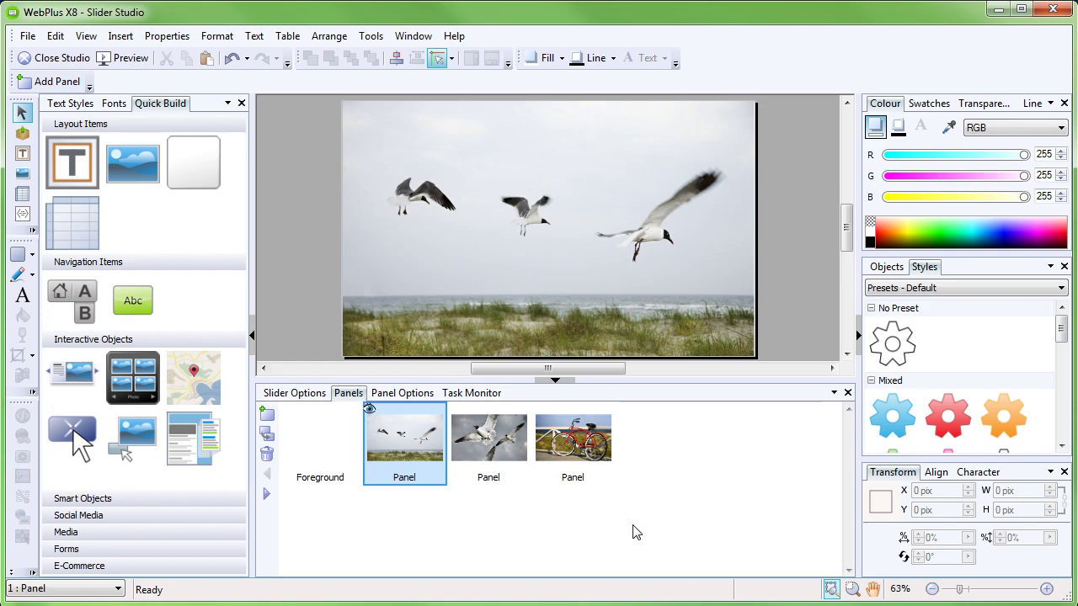
{"action": "left_click", "coordinate": [545, 447]}
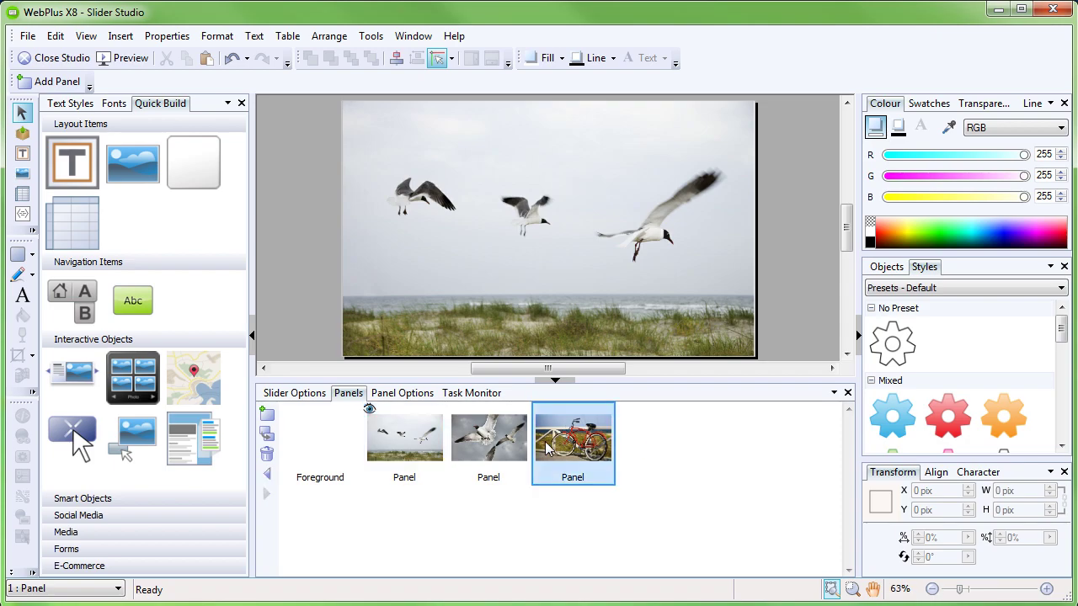
{"action": "left_click", "coordinate": [265, 435]}
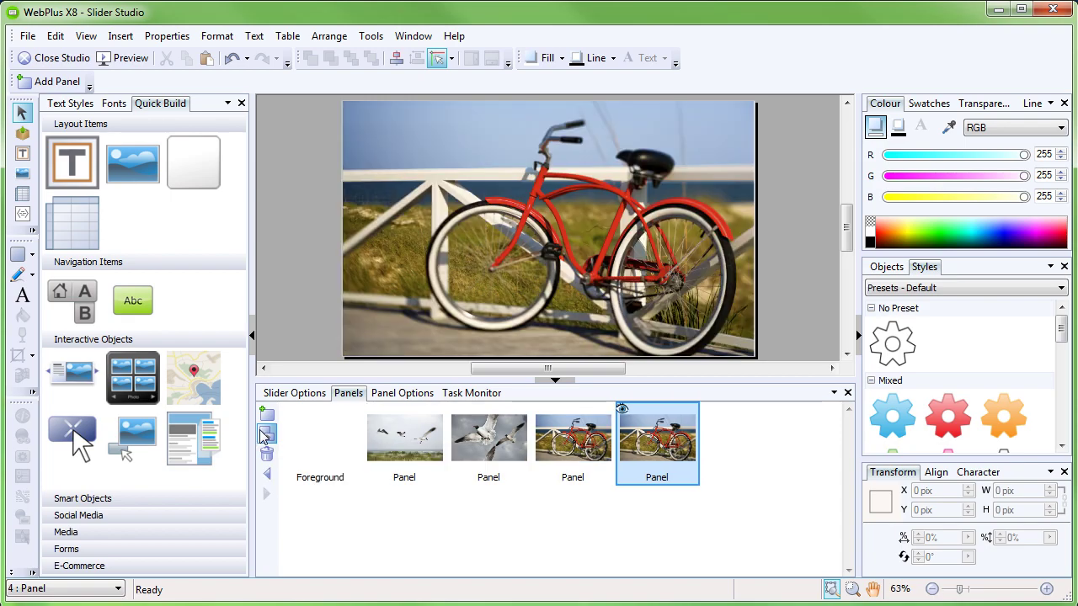
{"action": "left_click", "coordinate": [265, 434]}
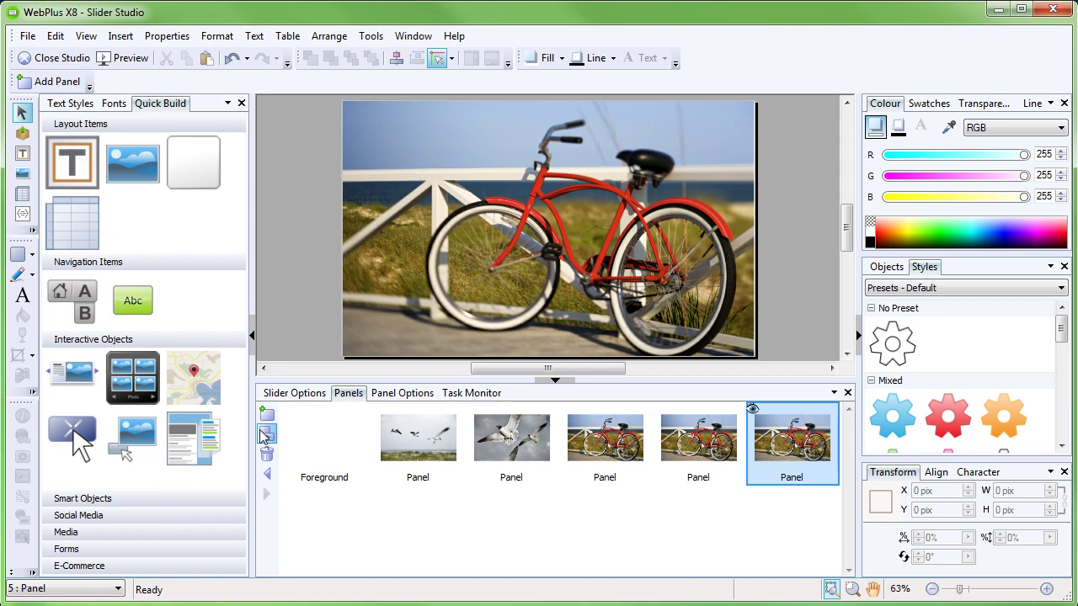
{"action": "left_click", "coordinate": [265, 434]}
{"action": "left_click", "coordinate": [264, 434]}
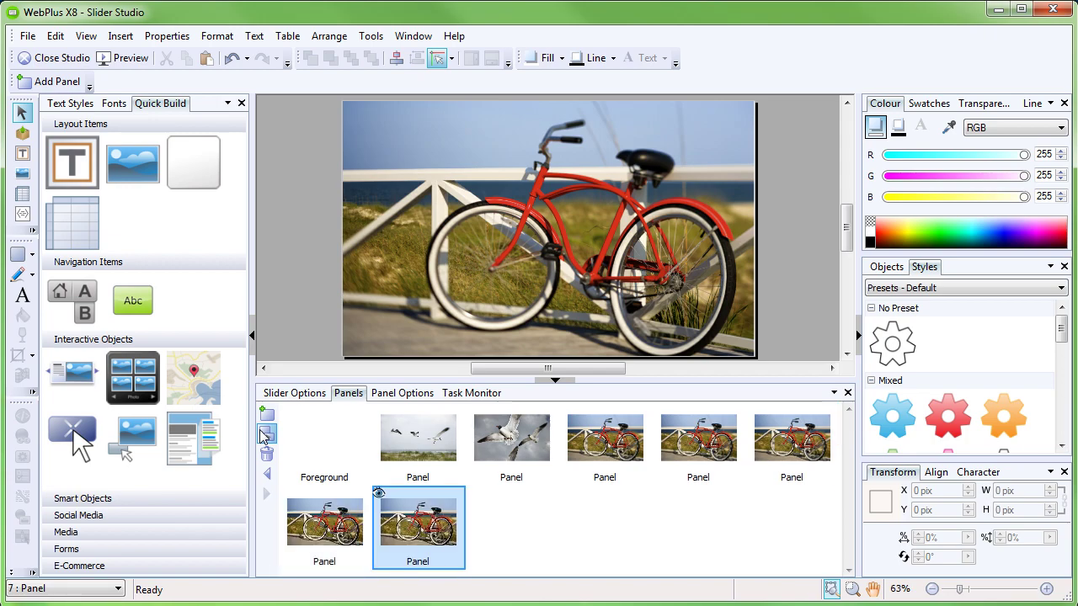
Add one more bicycle panel copy, leave Slider Studio, and step to the copied panels.
{"action": "left_click", "coordinate": [264, 434]}
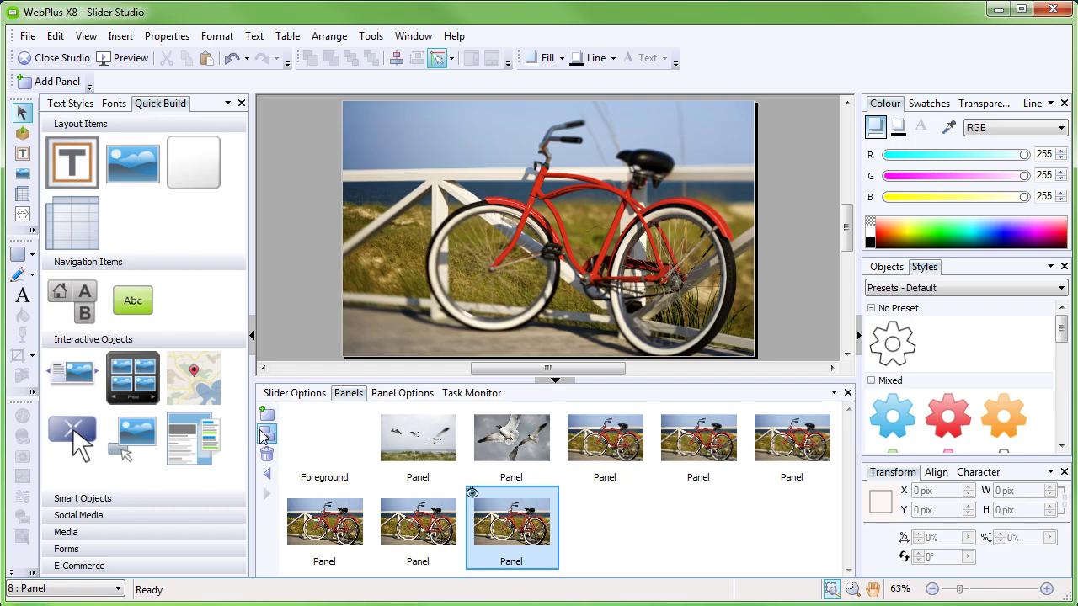
{"action": "left_click", "coordinate": [50, 58]}
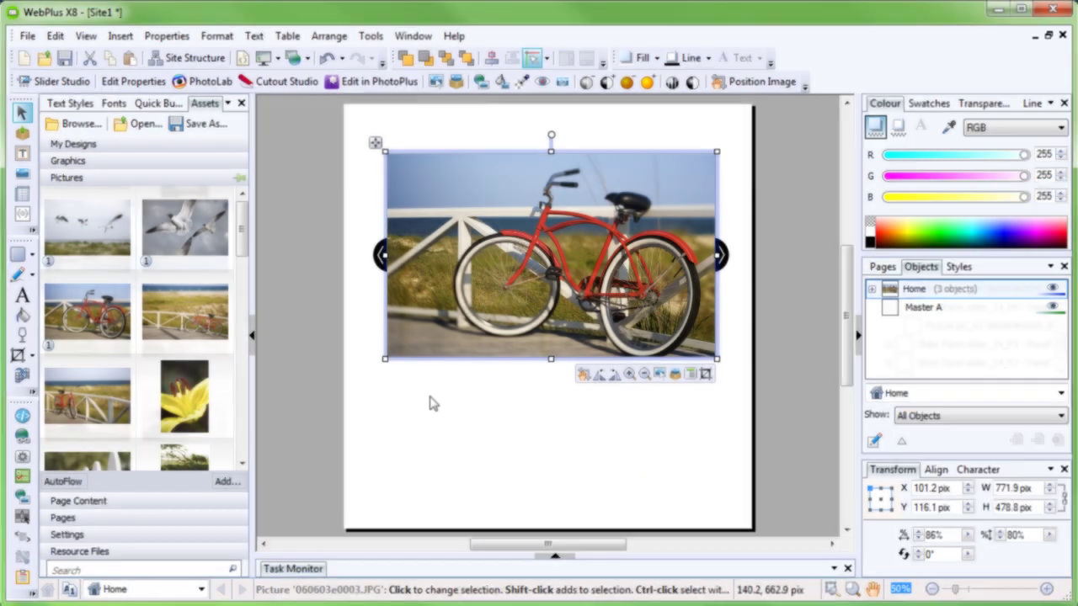
{"action": "left_click", "coordinate": [584, 315]}
{"action": "left_click", "coordinate": [705, 373]}
{"action": "left_click", "coordinate": [635, 254]}
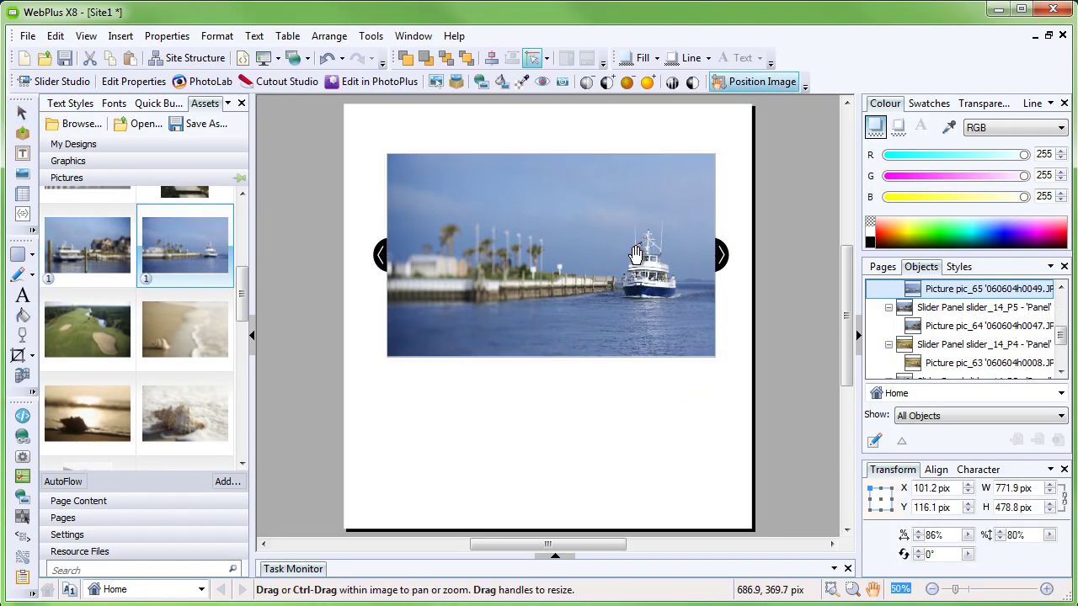
Fill the next bicycle copies with new photos, including the grass photo, and preview the site.
{"action": "left_click", "coordinate": [705, 373]}
{"action": "scroll", "coordinate": [135, 337], "scroll_direction": "down", "scroll_amount": 3}
{"action": "left_click_drag", "start_coordinate": [87, 276], "coordinate": [548, 260]}
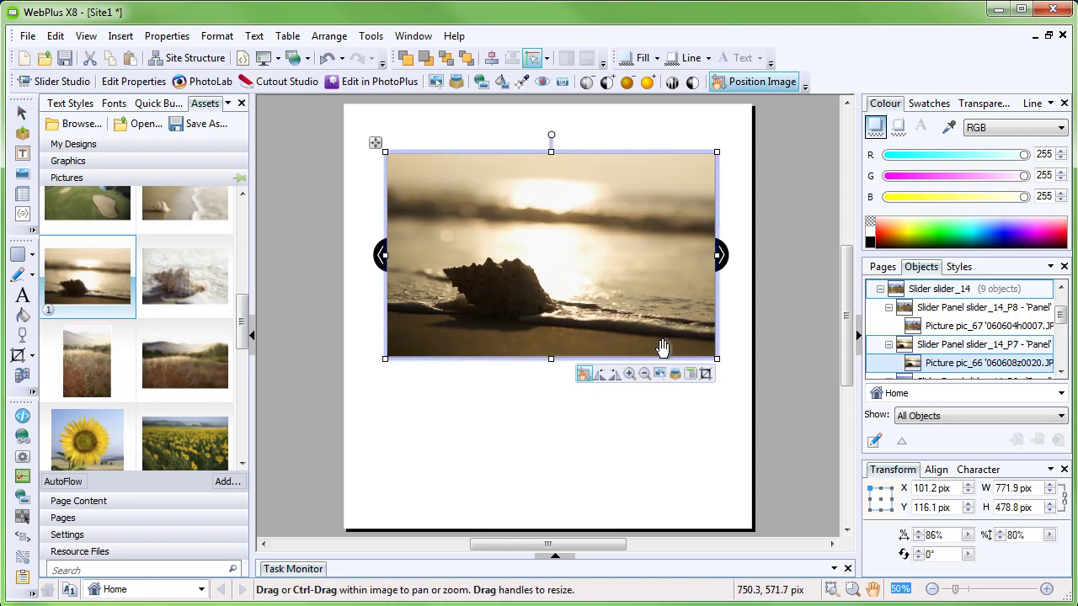
{"action": "left_click", "coordinate": [705, 373]}
{"action": "left_click_drag", "start_coordinate": [184, 362], "coordinate": [552, 253]}
{"action": "left_click", "coordinate": [564, 390]}
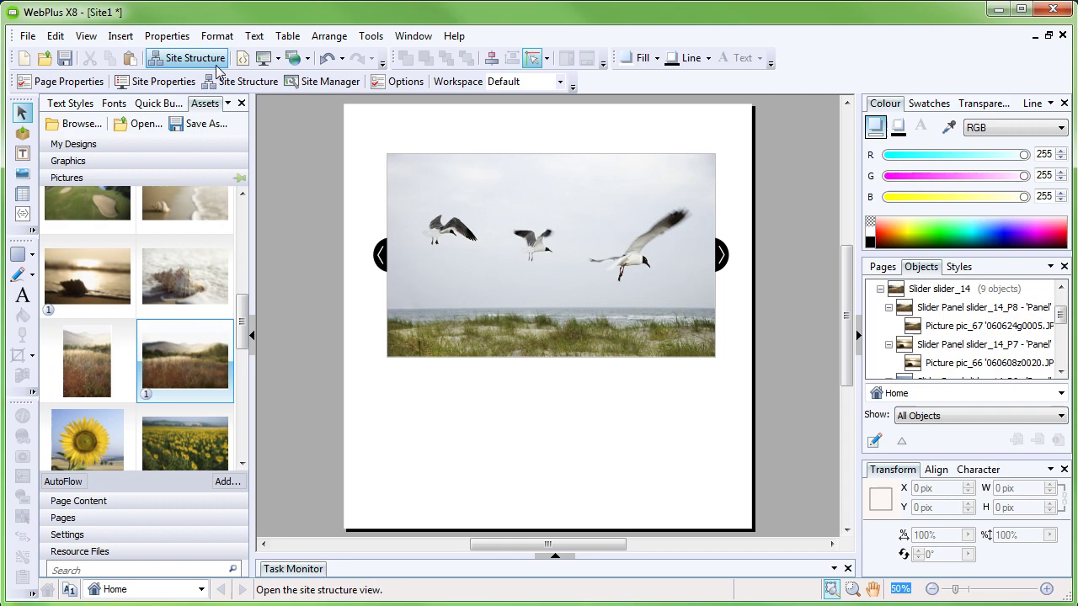
{"action": "left_click", "coordinate": [274, 54]}
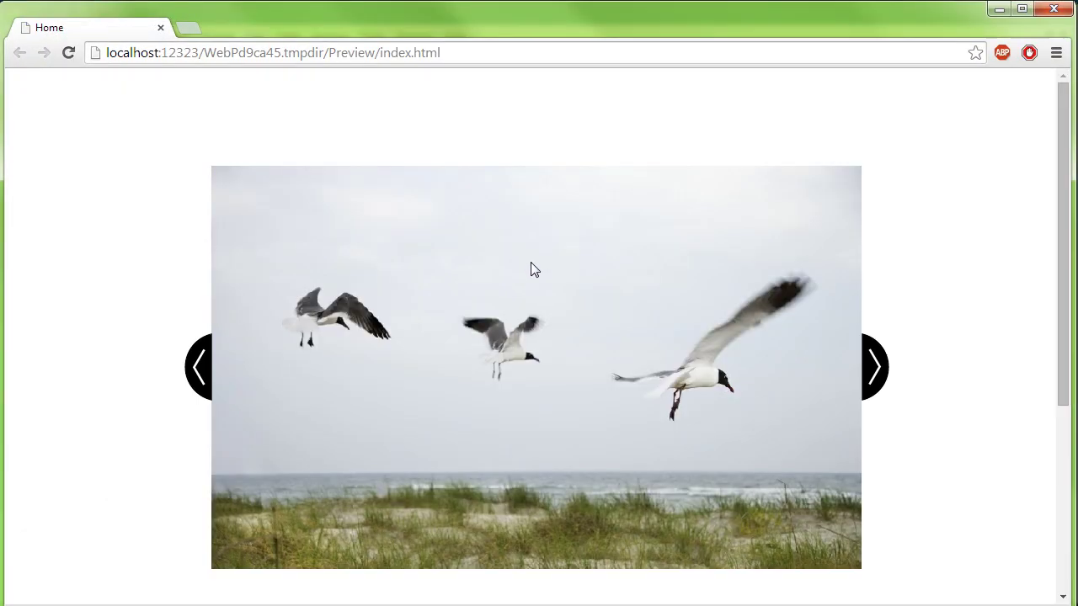
In the Chrome preview, advance the slider through its seagull, bicycle, boat and seashell photos.
{"action": "scroll", "coordinate": [1064, 257], "scroll_direction": "down", "scroll_amount": 1}
{"action": "left_click", "coordinate": [872, 309]}
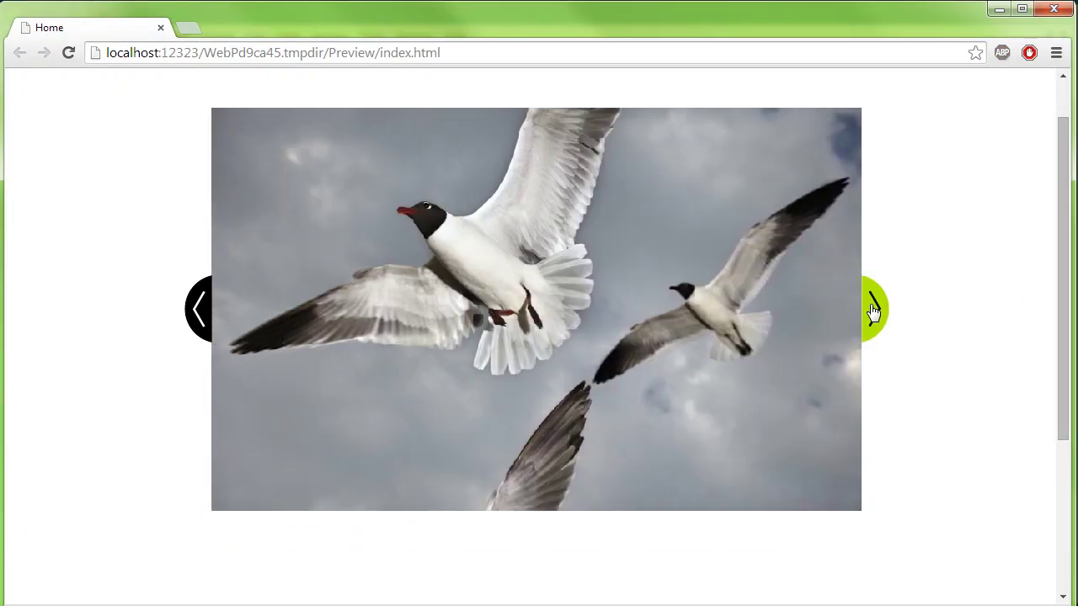
{"action": "left_click", "coordinate": [872, 310]}
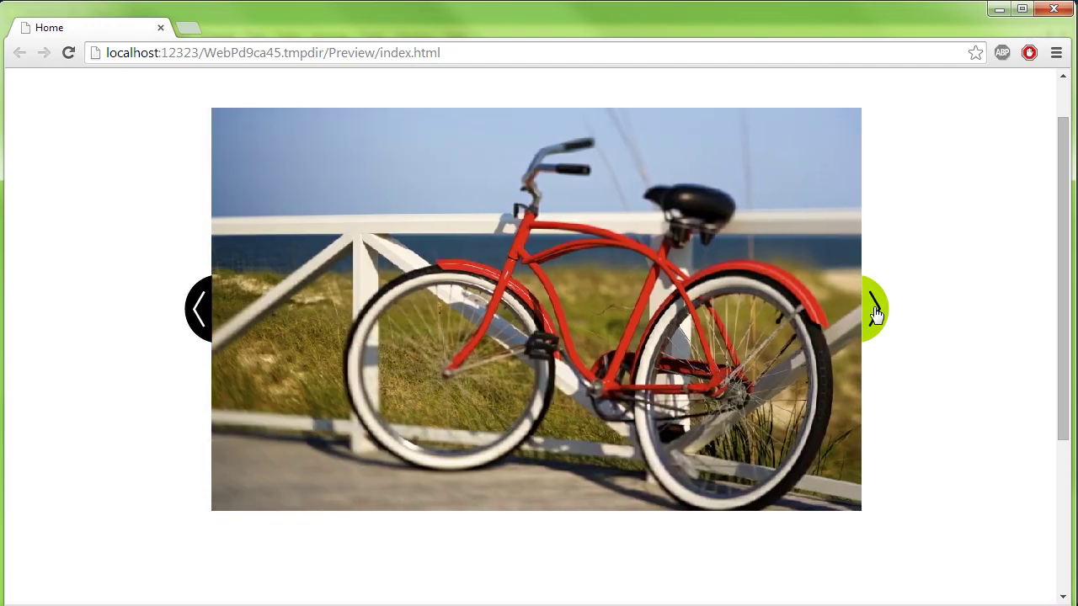
{"action": "left_click", "coordinate": [874, 311]}
{"action": "left_click", "coordinate": [874, 311]}
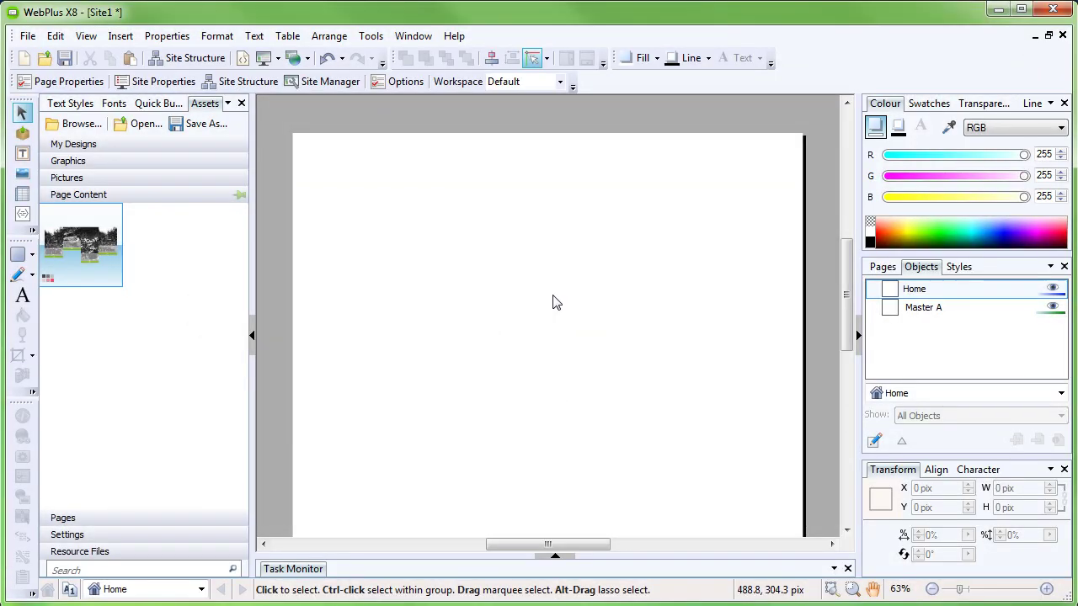
Drop the four vertical caption sliders from Page Content onto the blank page and deselect them.
{"action": "left_click_drag", "start_coordinate": [93, 248], "coordinate": [563, 282]}
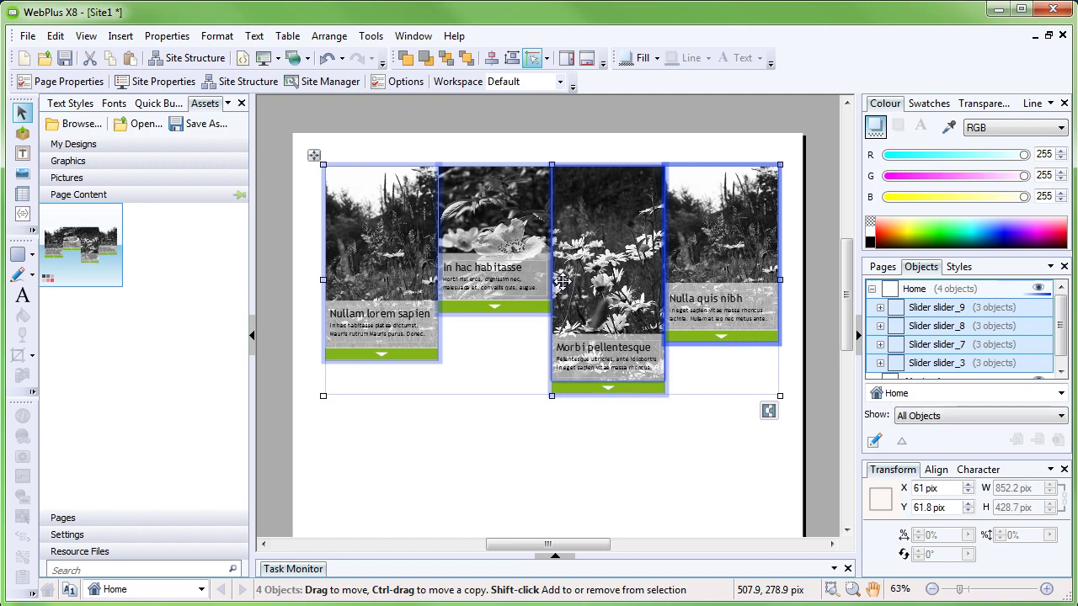
{"action": "left_click", "coordinate": [564, 437]}
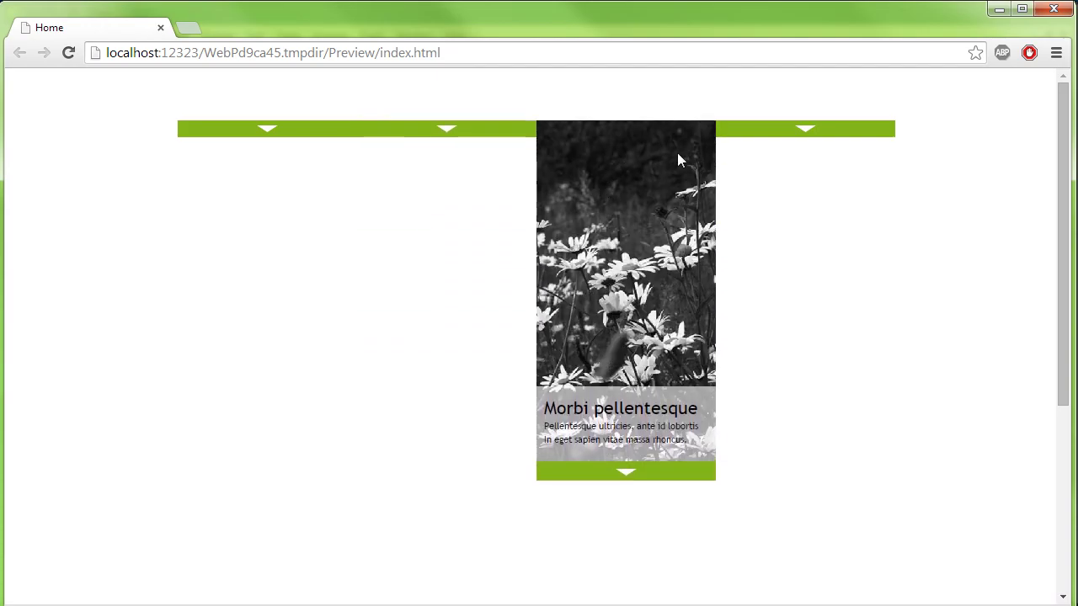
Try out the four caption sliders in the Chrome preview, then return to WebPlus.
{"action": "mouse_move", "coordinate": [786, 158]}
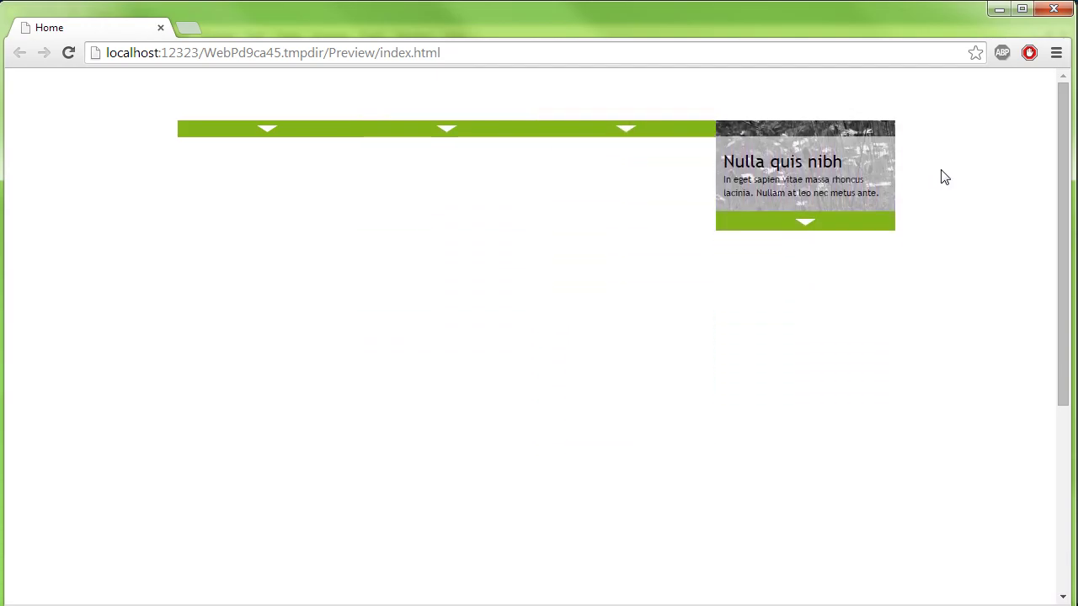
{"action": "key", "text": "alt+Tab"}
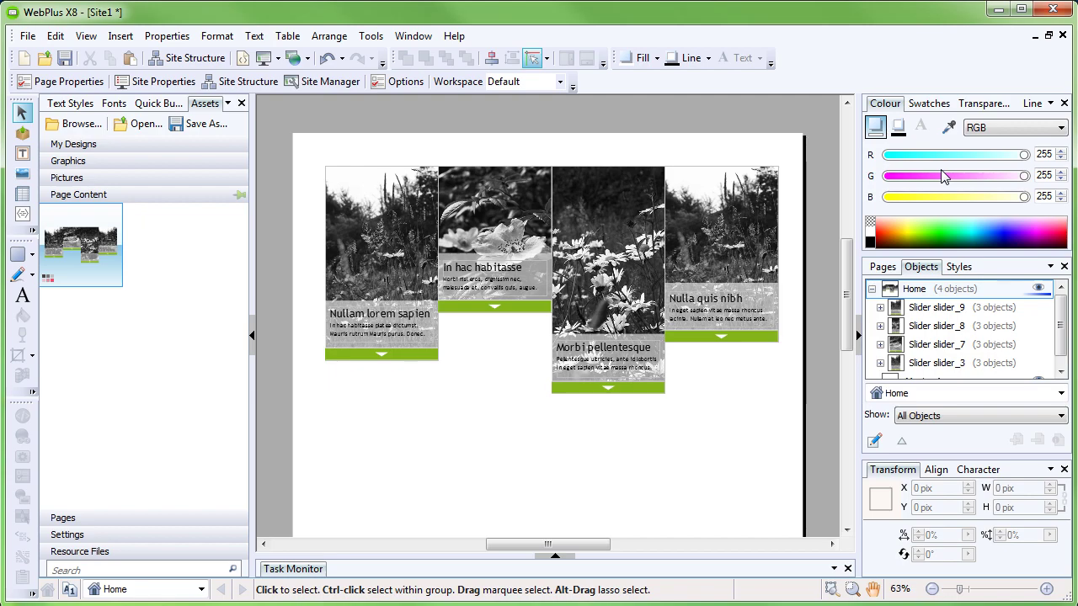
Replace the first caption slider's picture with the yellow lily photo 060604h0023.JPG.
{"action": "left_click", "coordinate": [374, 204]}
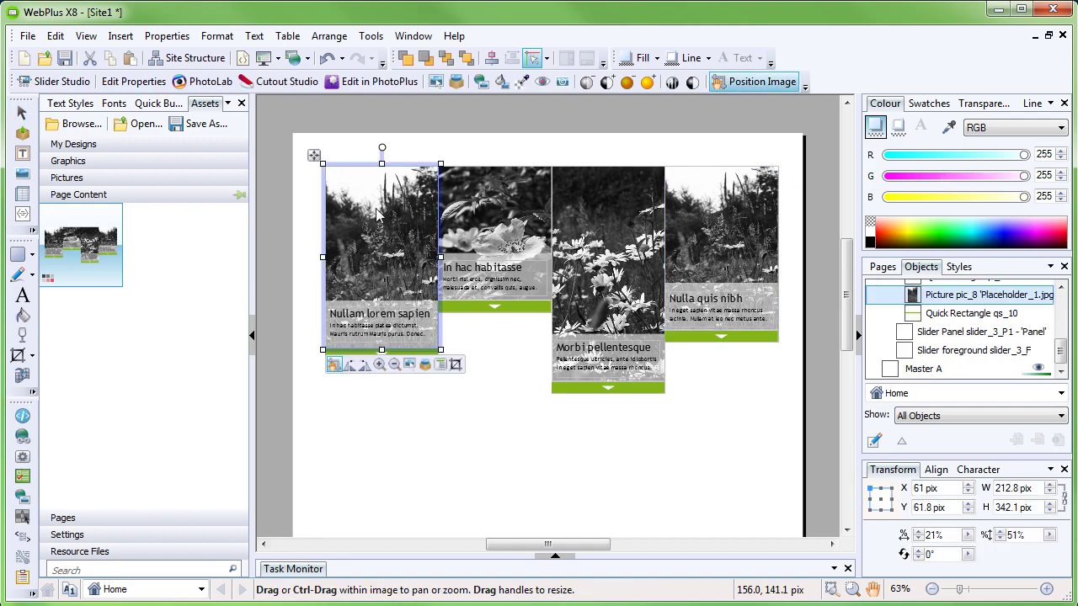
{"action": "left_click", "coordinate": [420, 364]}
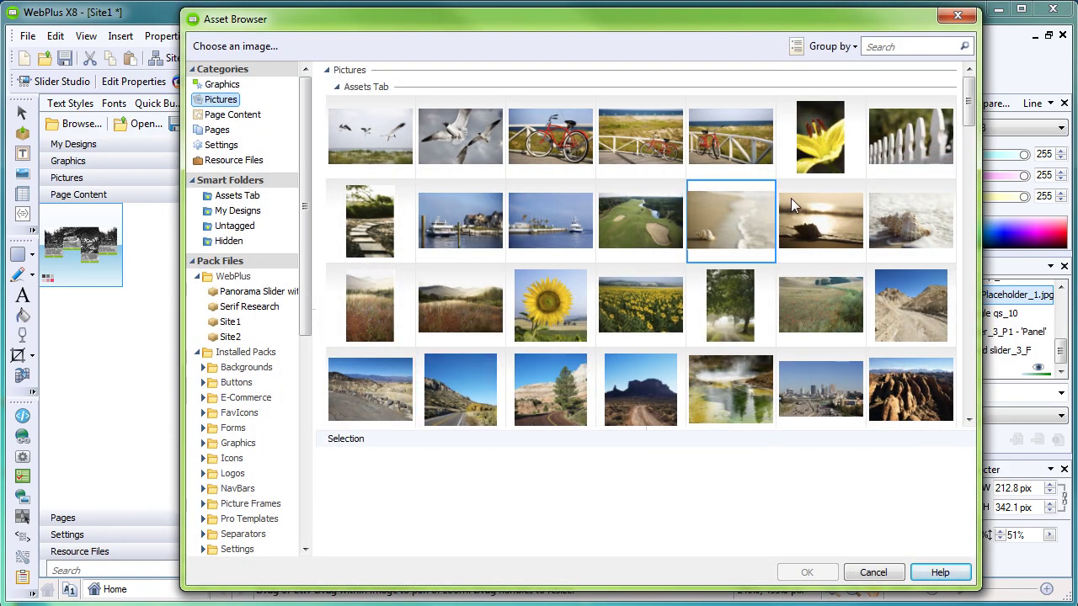
{"action": "left_click", "coordinate": [817, 136]}
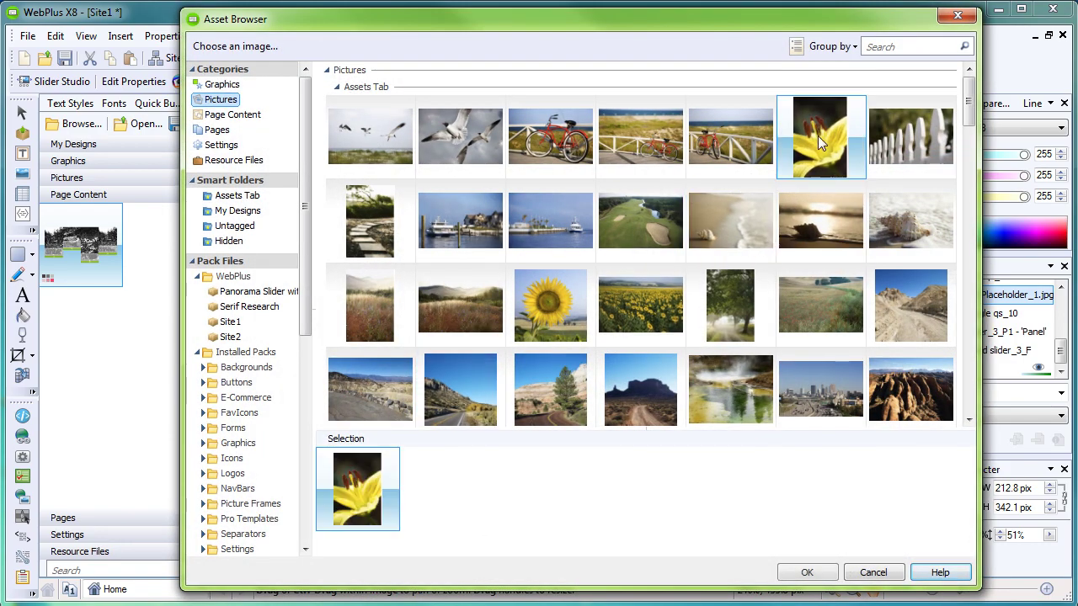
{"action": "left_click", "coordinate": [806, 572]}
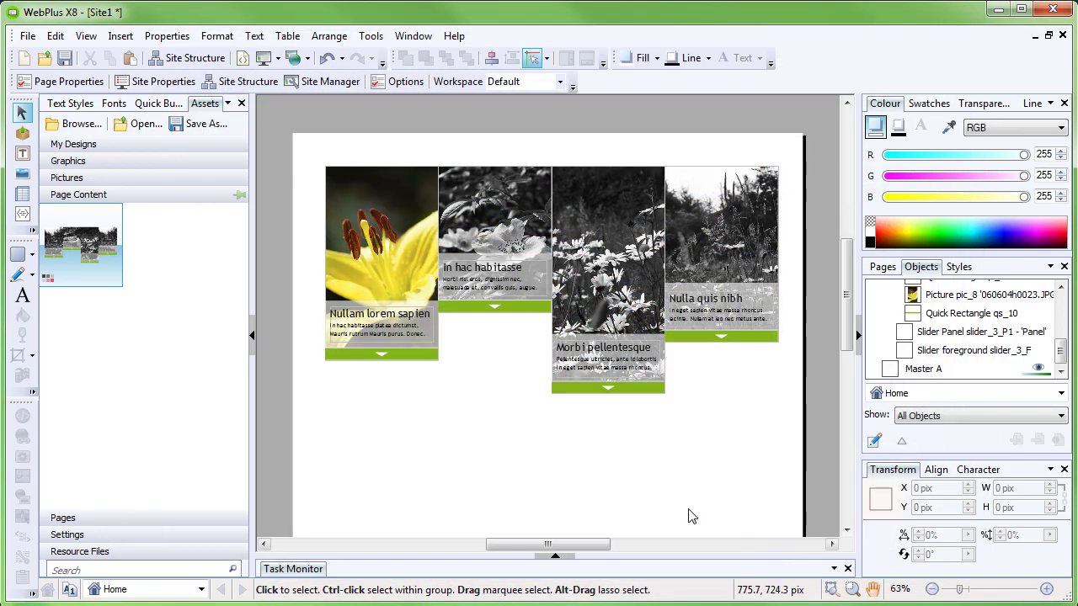
Drag the sunflower photo from Assets > Pictures onto the slider's second panel.
{"action": "left_click", "coordinate": [98, 177]}
{"action": "left_click_drag", "start_coordinate": [243, 313], "coordinate": [242, 351]}
{"action": "left_click_drag", "start_coordinate": [84, 261], "coordinate": [488, 232]}
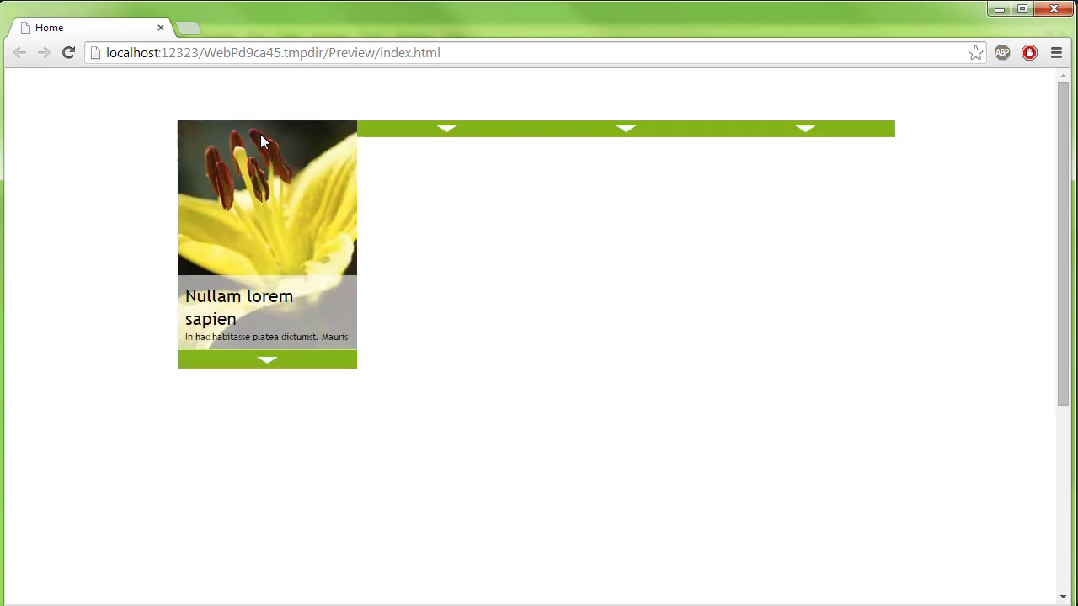
Expand the lily, sunflower, tree and steaming-pool panels in turn in the browser preview.
{"action": "mouse_move", "coordinate": [418, 141]}
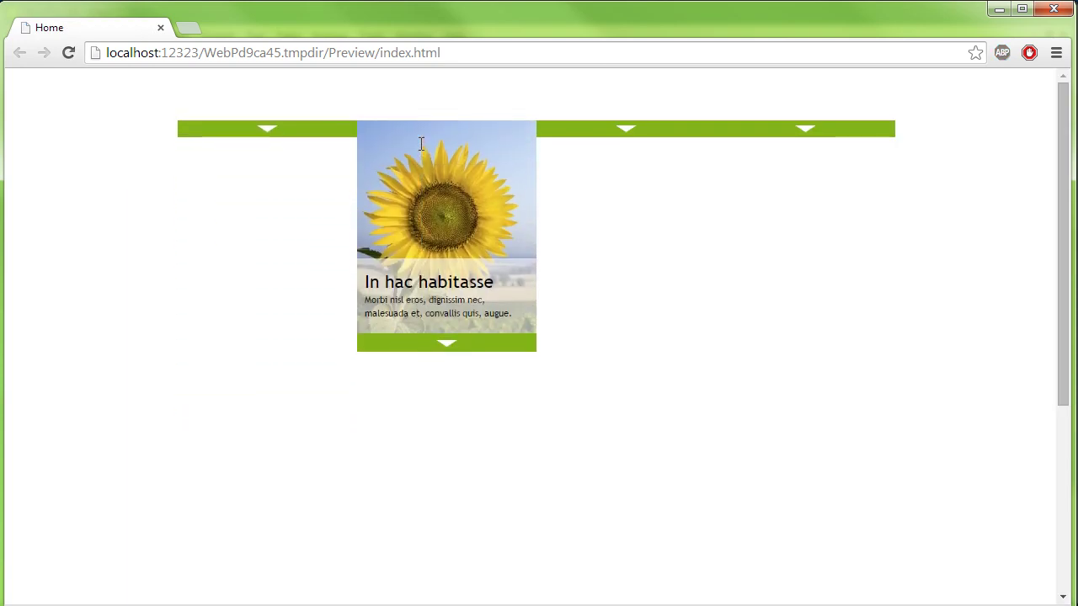
{"action": "mouse_move", "coordinate": [625, 154]}
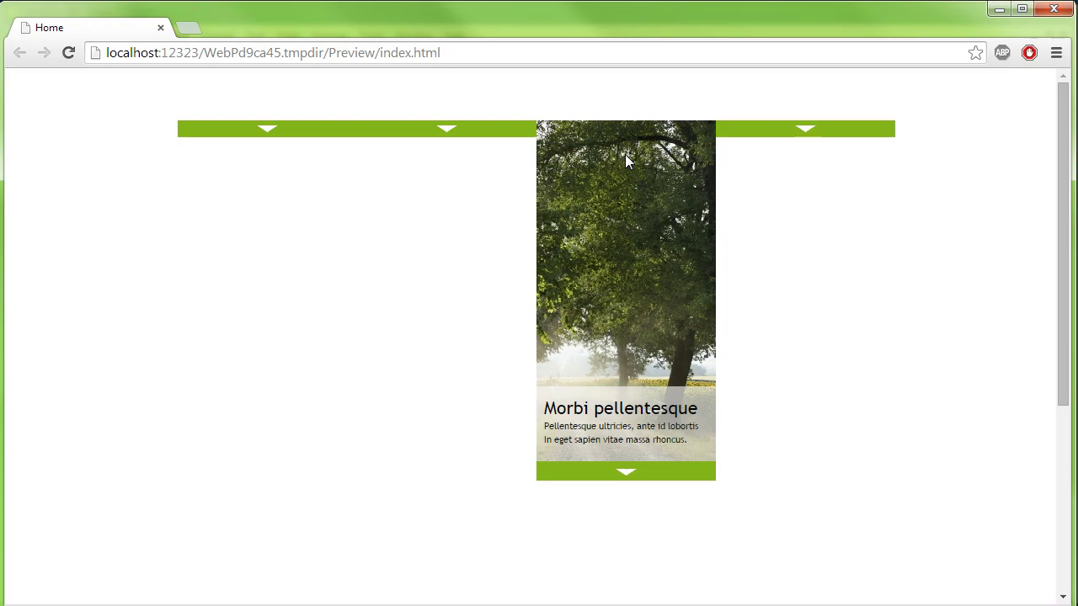
{"action": "mouse_move", "coordinate": [784, 165]}
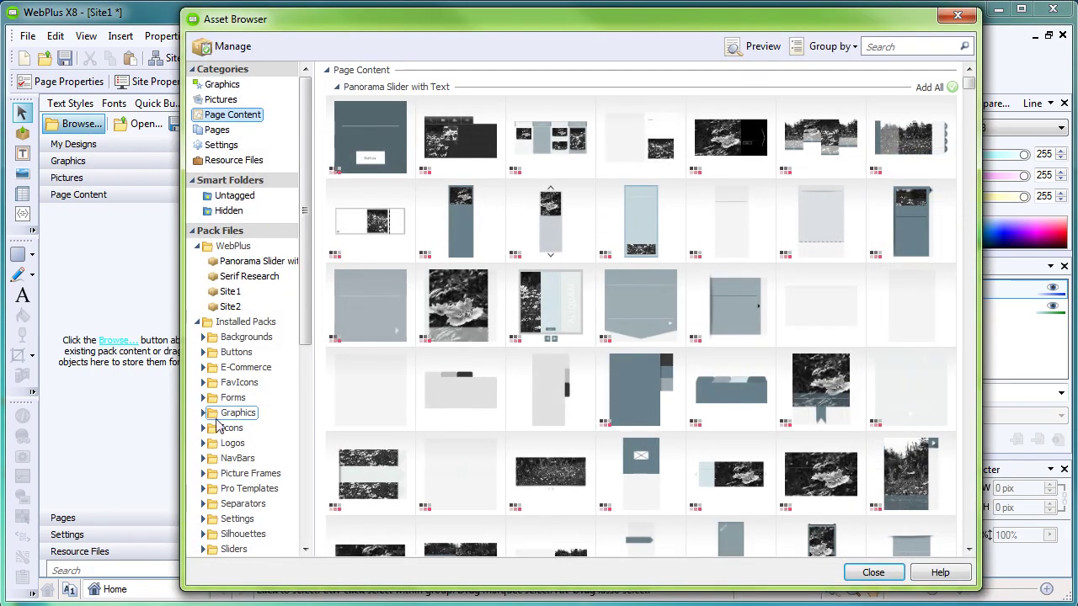
Add a caption slider design from the Sliders library and drag it onto the empty page.
{"action": "left_click", "coordinate": [232, 549]}
{"action": "left_click_drag", "start_coordinate": [967, 101], "coordinate": [968, 274]}
{"action": "left_click", "coordinate": [638, 234]}
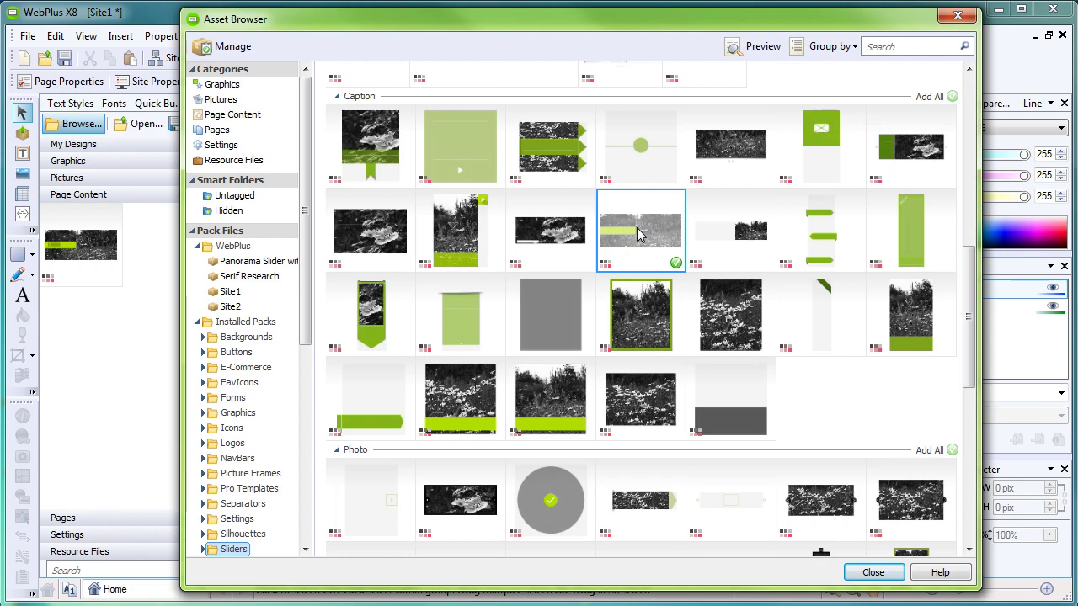
{"action": "left_click", "coordinate": [873, 572]}
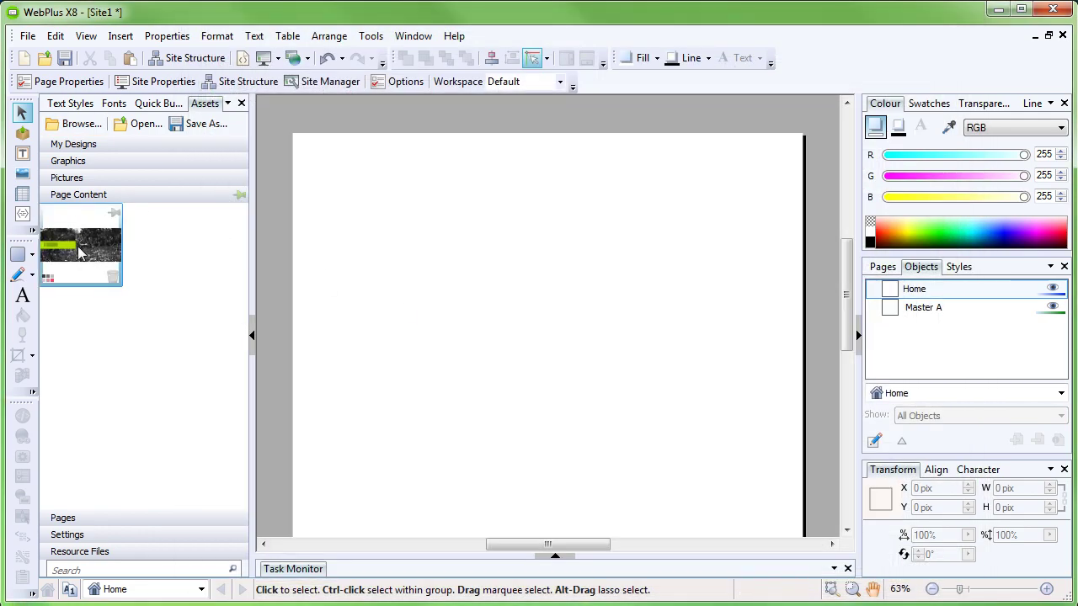
{"action": "left_click_drag", "start_coordinate": [113, 258], "coordinate": [564, 297]}
Set the caption slider's panel animation time to 500 ms in Slider Studio and preview it.
{"action": "left_click", "coordinate": [63, 82]}
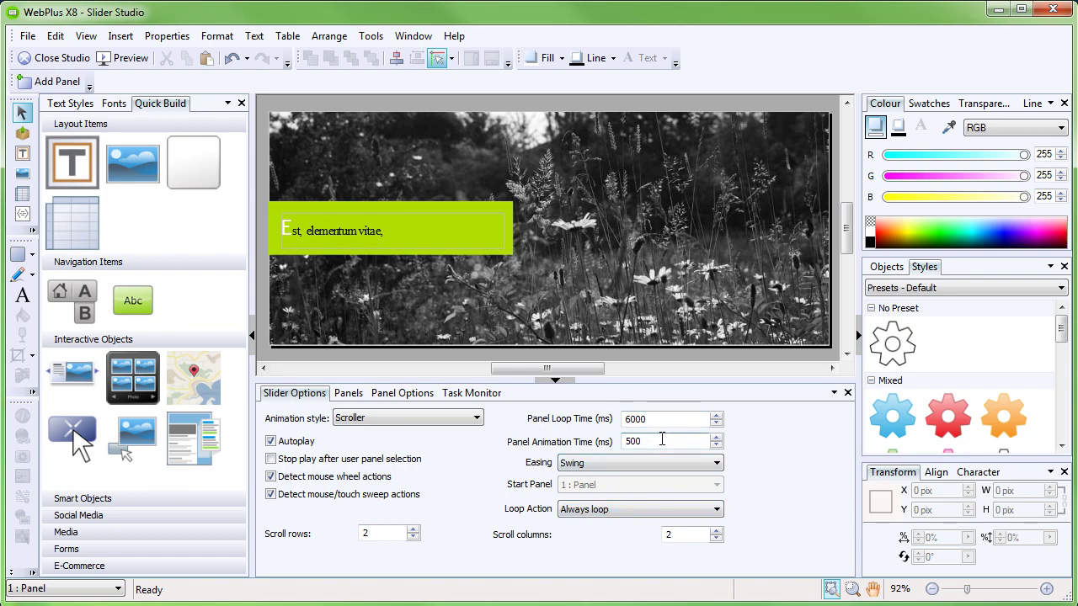
{"action": "left_click", "coordinate": [123, 57]}
{"action": "left_click_drag", "start_coordinate": [1065, 187], "coordinate": [1068, 208]}
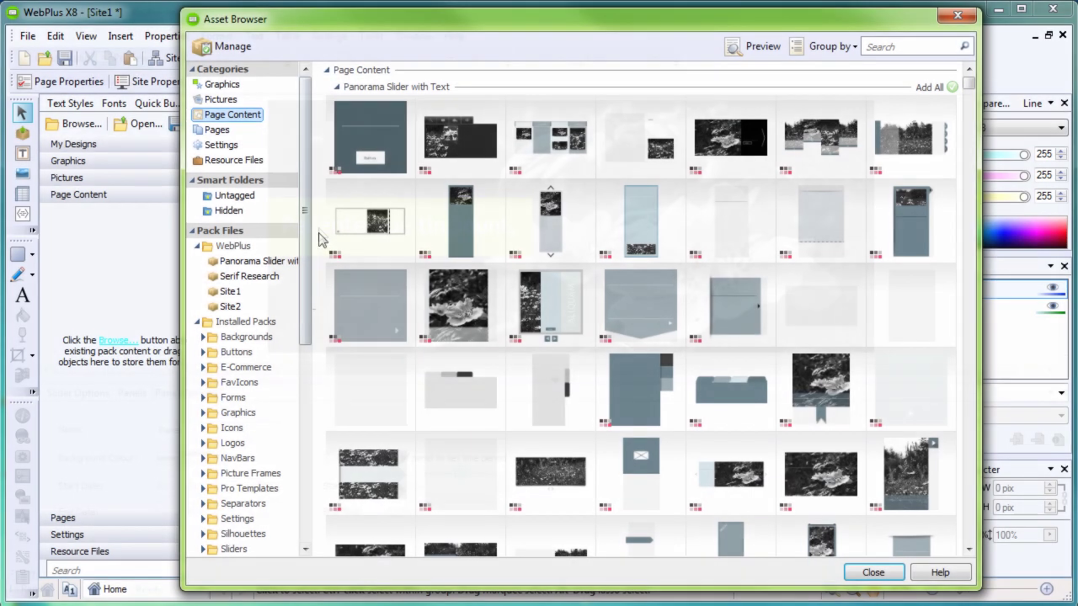
Add the blank tabbed slider from Sliders > Blank and place it on the Home page.
{"action": "scroll", "coordinate": [213, 307], "scroll_direction": "down", "scroll_amount": 7}
{"action": "double_click", "coordinate": [213, 305]}
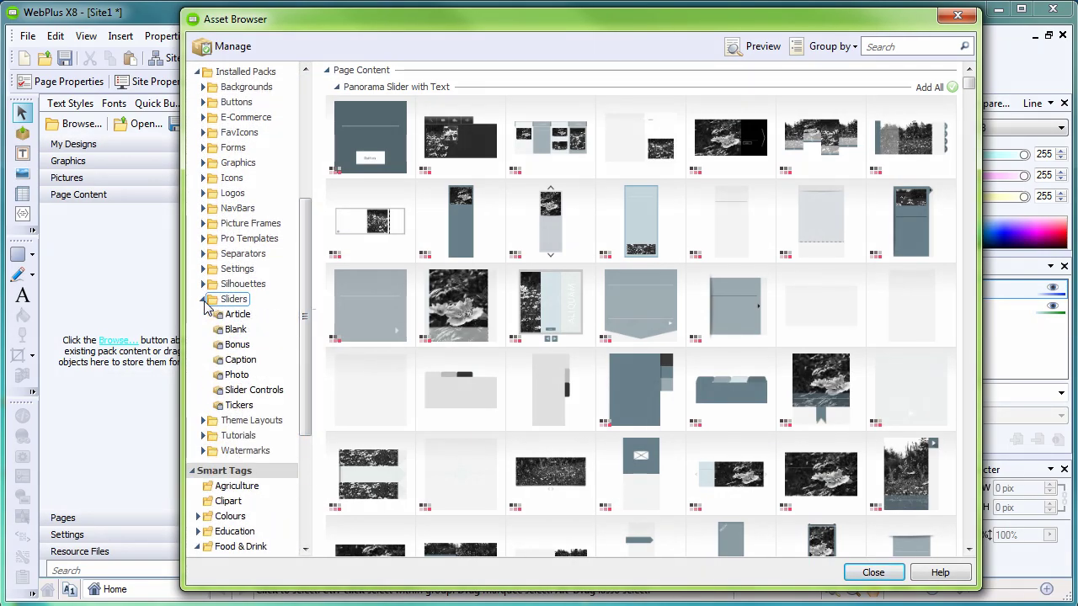
{"action": "left_click", "coordinate": [226, 316]}
{"action": "left_click", "coordinate": [235, 331]}
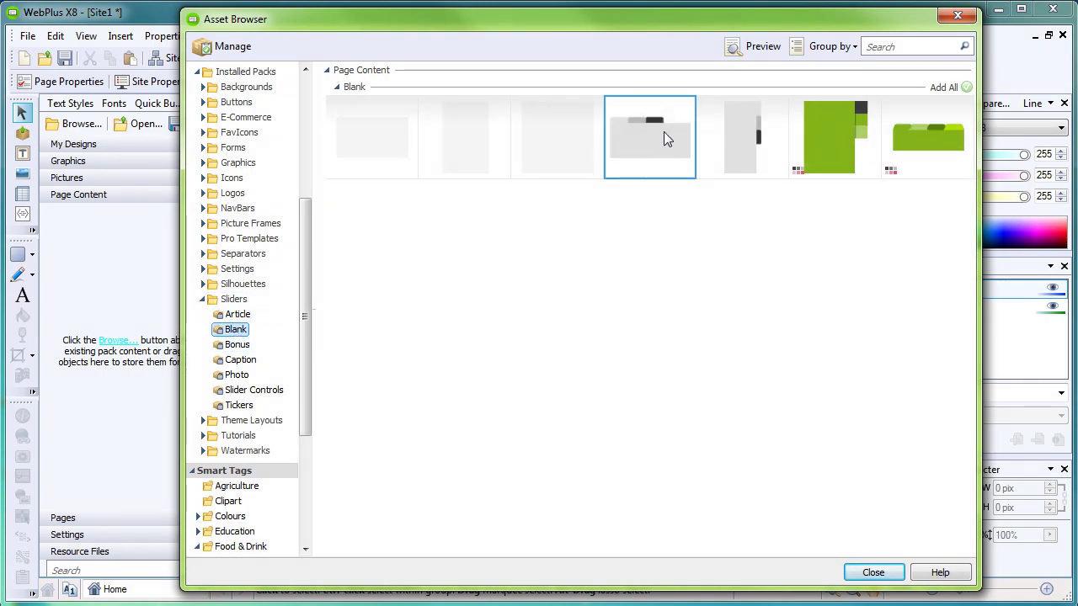
{"action": "left_click", "coordinate": [647, 151]}
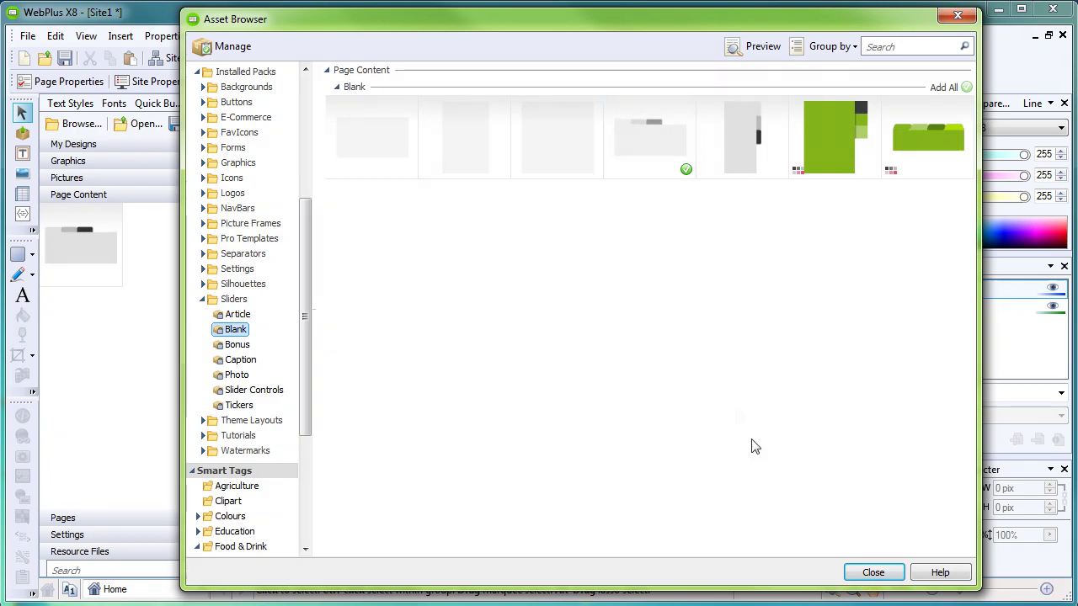
{"action": "left_click", "coordinate": [873, 571]}
{"action": "left_click_drag", "start_coordinate": [72, 229], "coordinate": [536, 292]}
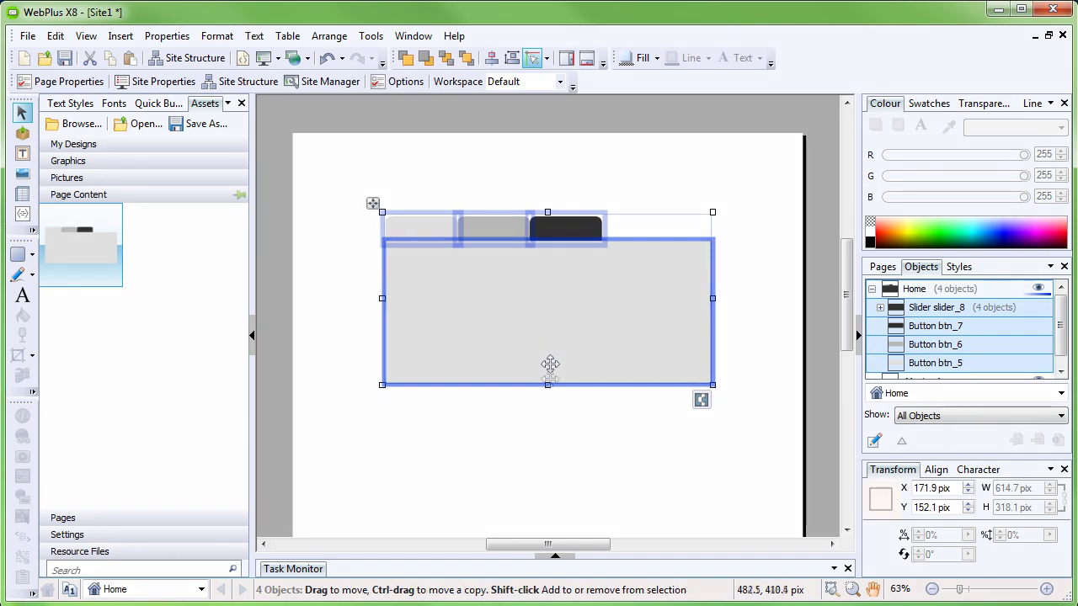
Select the whole tabbed slider and cycle through its three panels back to the first.
{"action": "left_click", "coordinate": [561, 418]}
{"action": "left_click", "coordinate": [603, 342]}
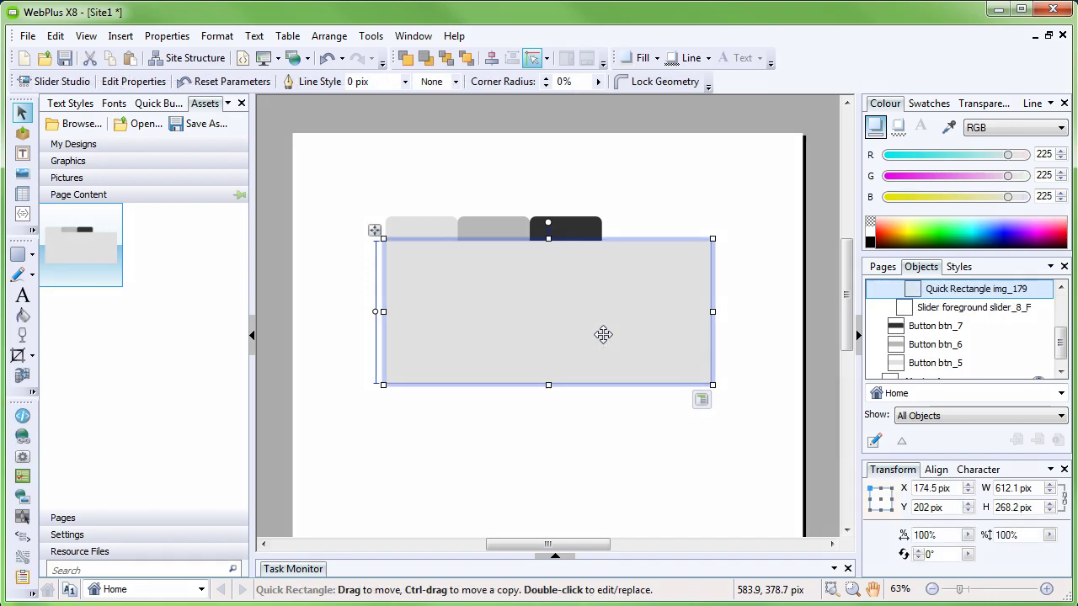
{"action": "left_click", "coordinate": [701, 403]}
{"action": "left_click", "coordinate": [703, 401]}
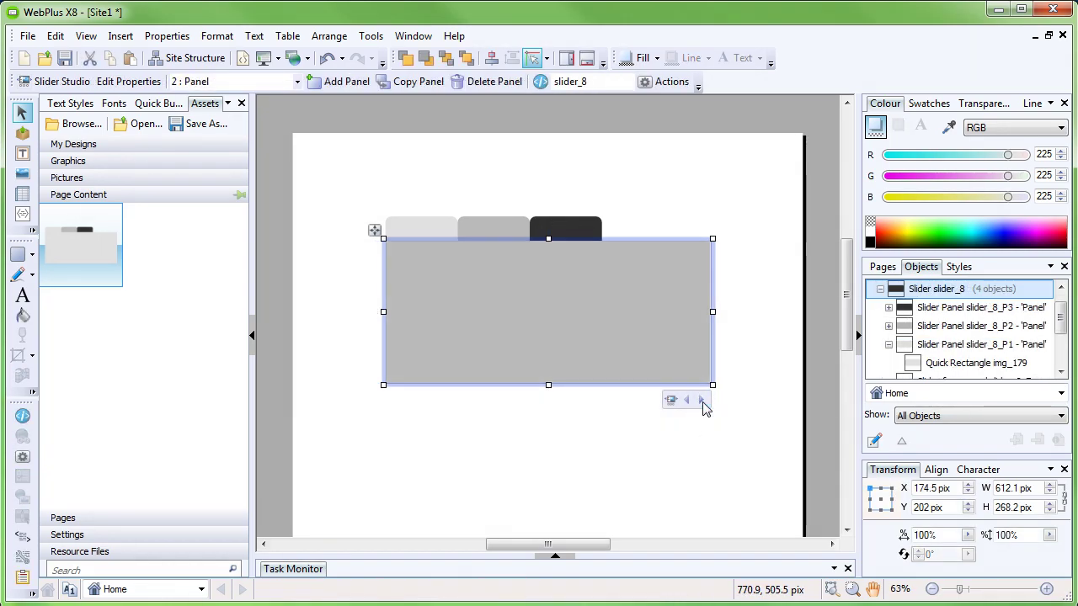
{"action": "left_click", "coordinate": [703, 402]}
{"action": "left_click", "coordinate": [703, 402]}
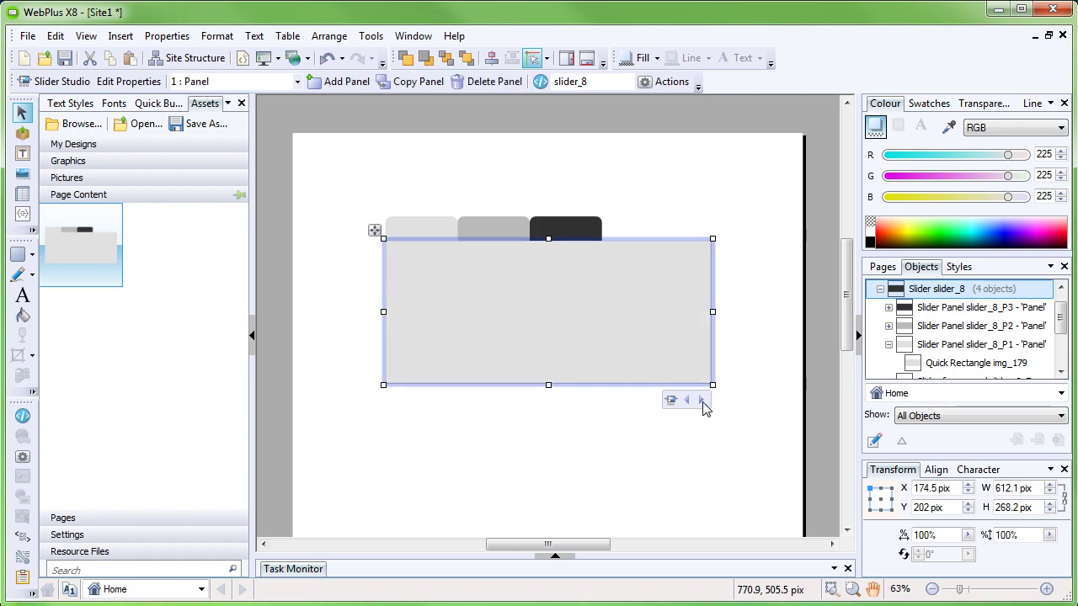
{"action": "left_click", "coordinate": [447, 429]}
{"action": "left_click", "coordinate": [168, 105]}
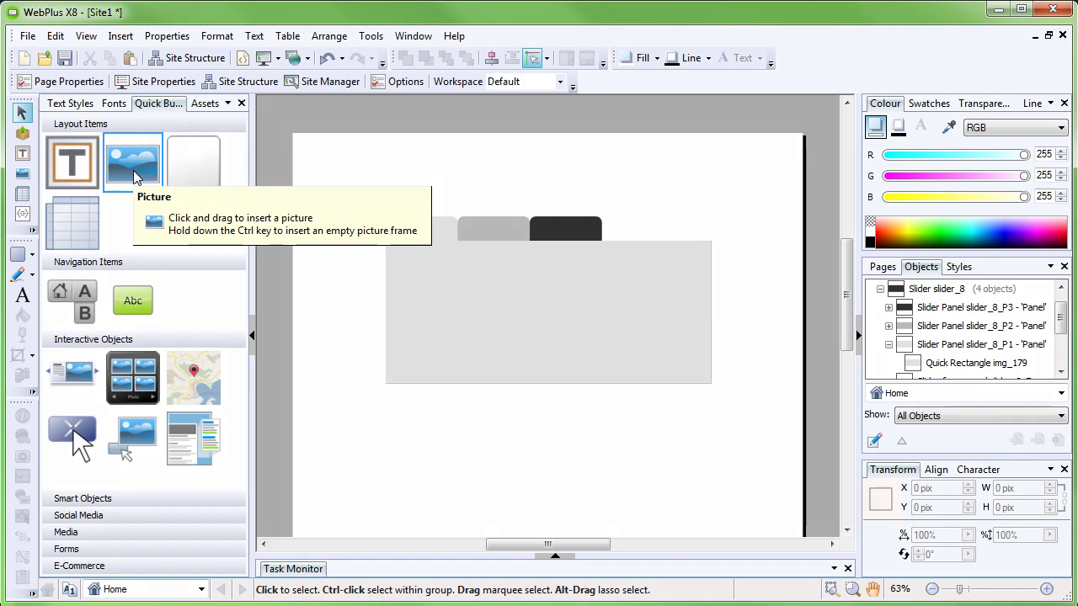
Add a wide picture frame to the first panel and fill it with the road photo.
{"action": "left_click_drag", "start_coordinate": [133, 170], "coordinate": [455, 299]}
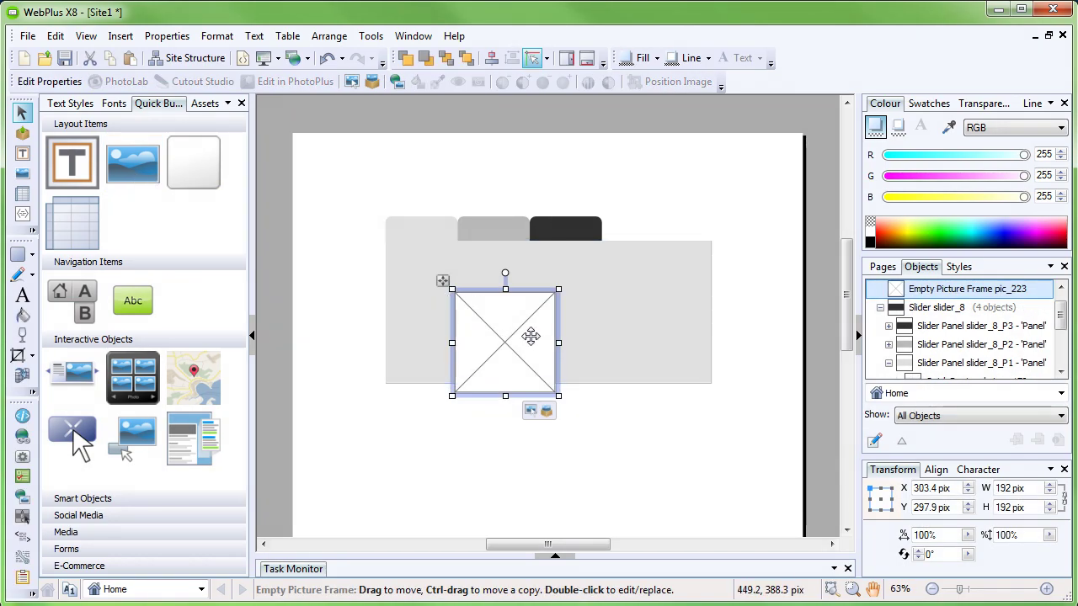
{"action": "left_click_drag", "start_coordinate": [531, 336], "coordinate": [665, 330]}
{"action": "left_click", "coordinate": [208, 102]}
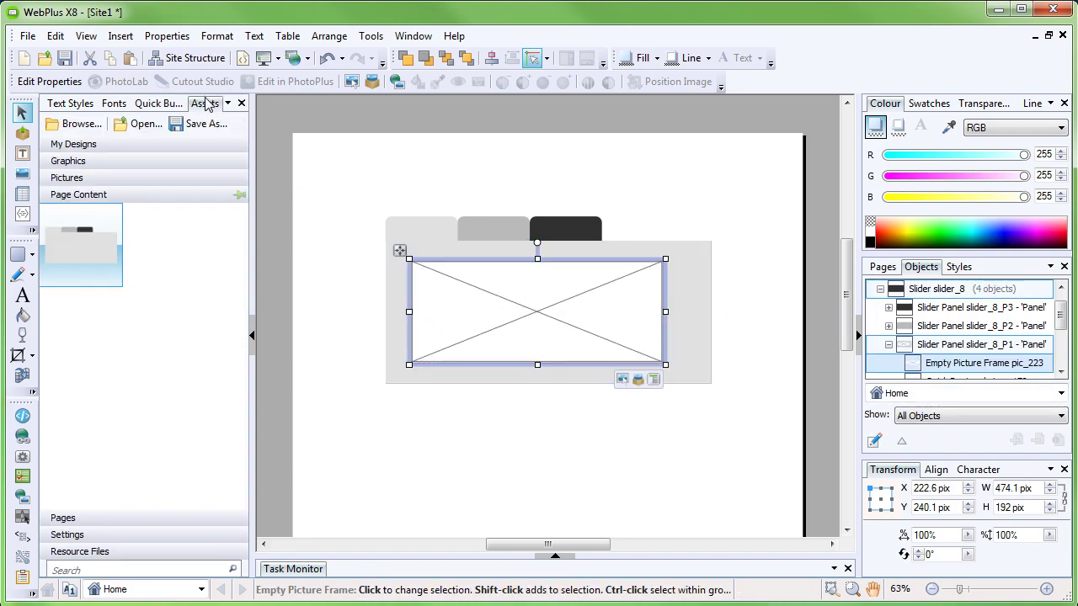
{"action": "left_click", "coordinate": [109, 178]}
{"action": "left_click_drag", "start_coordinate": [242, 362], "coordinate": [242, 392]}
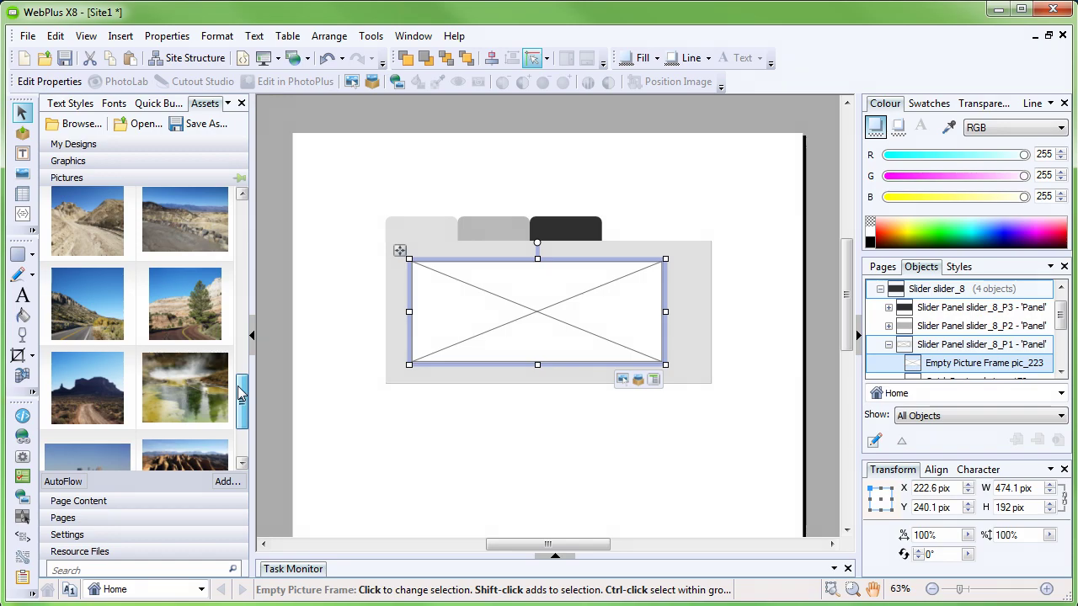
{"action": "left_click_drag", "start_coordinate": [87, 303], "coordinate": [570, 312]}
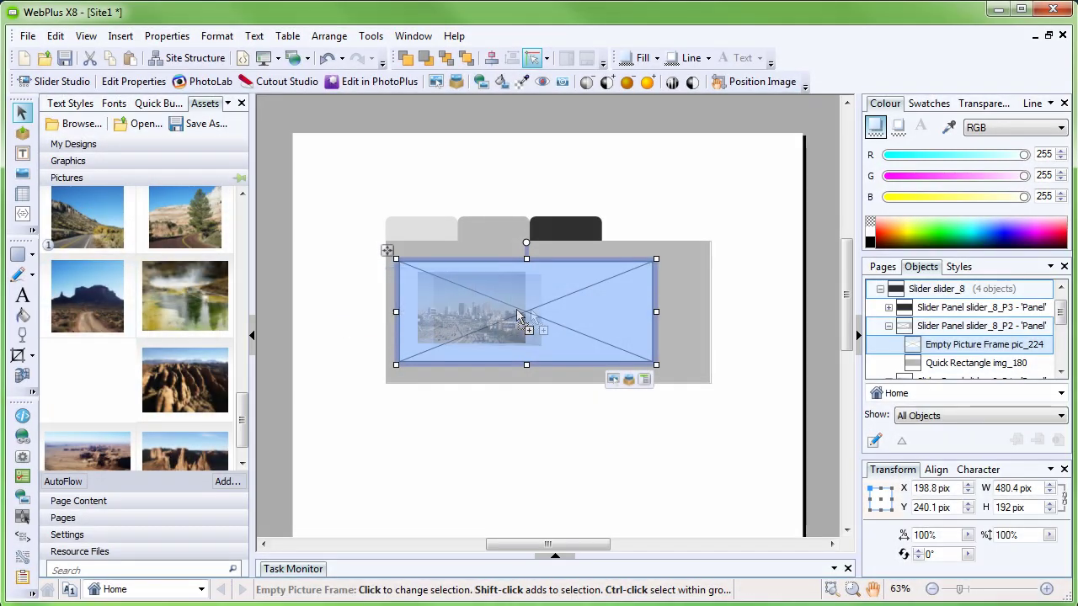
Put the city photo in the second panel and pan the desert photo to show sky.
{"action": "left_click_drag", "start_coordinate": [87, 379], "coordinate": [526, 316]}
{"action": "left_click", "coordinate": [522, 379]}
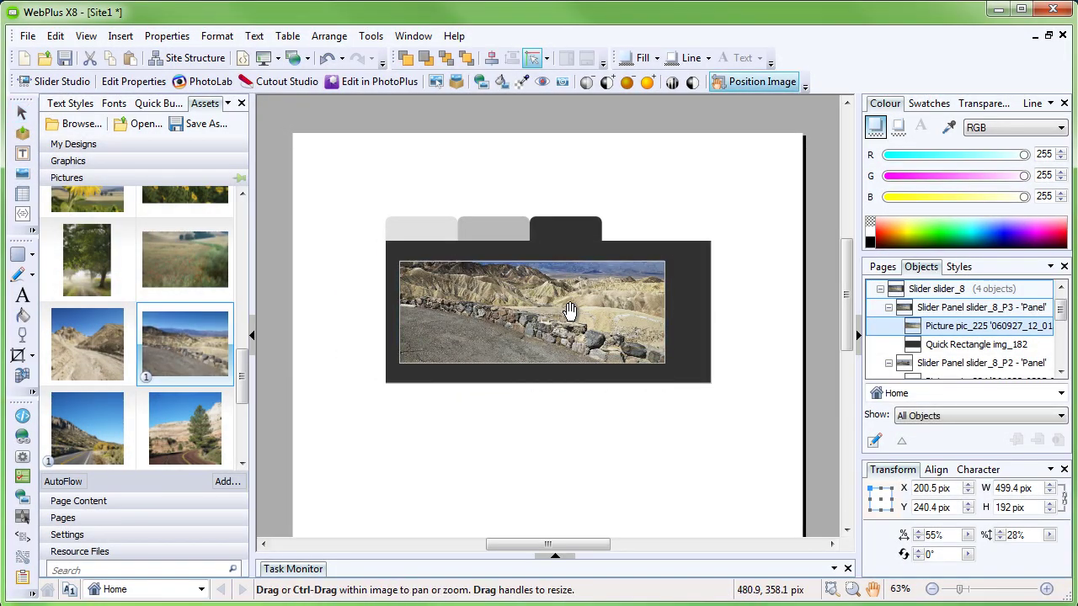
{"action": "left_click_drag", "start_coordinate": [570, 311], "coordinate": [567, 354]}
{"action": "key", "text": "Escape"}
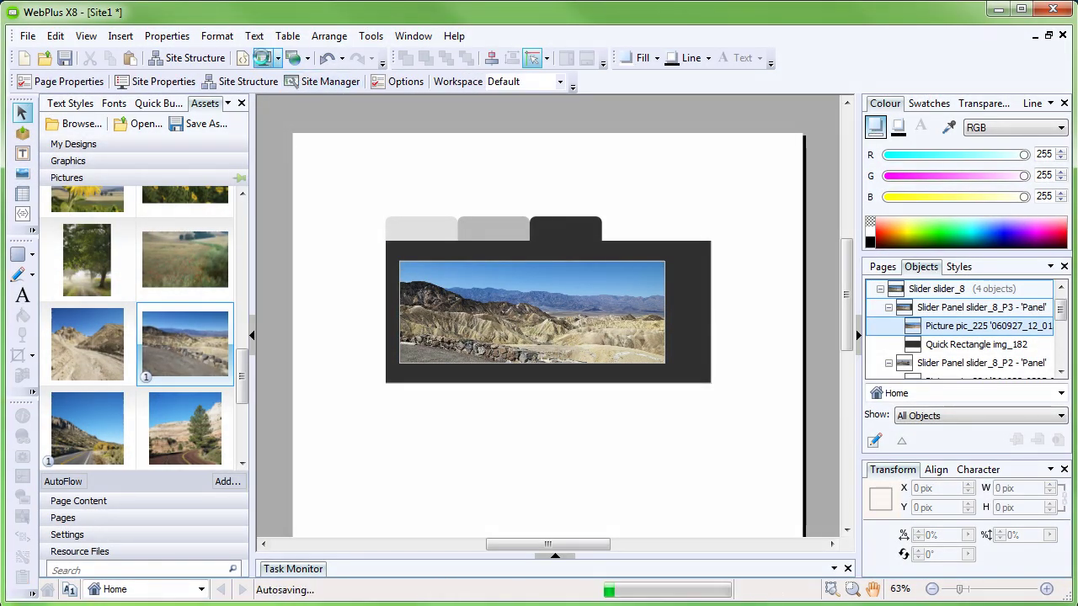
Preview the page in the browser and show the middle tab's city skyline photo.
{"action": "left_click", "coordinate": [262, 57]}
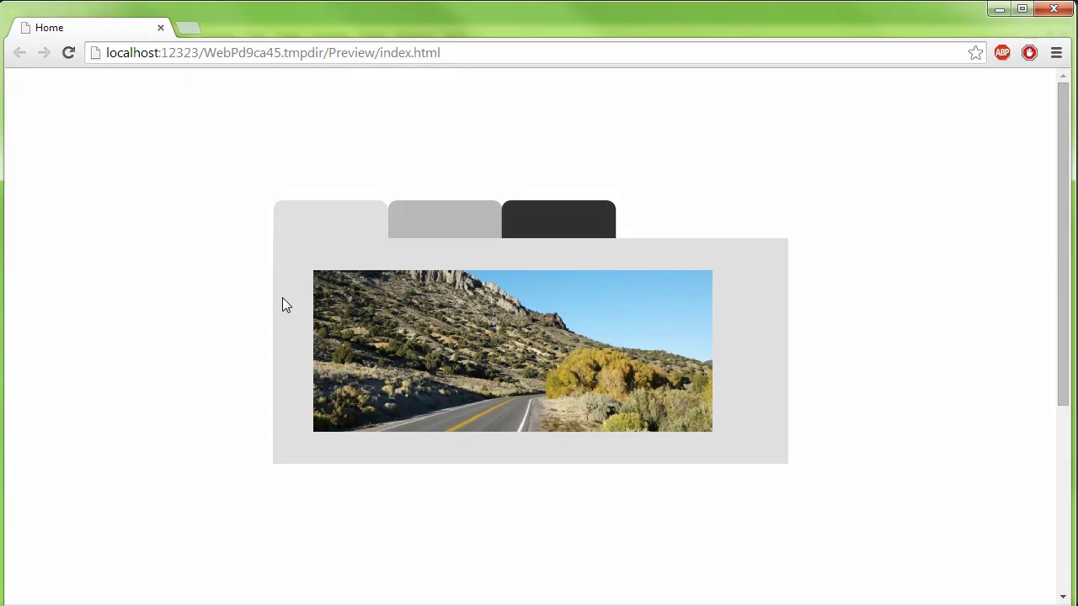
{"action": "left_click", "coordinate": [437, 227]}
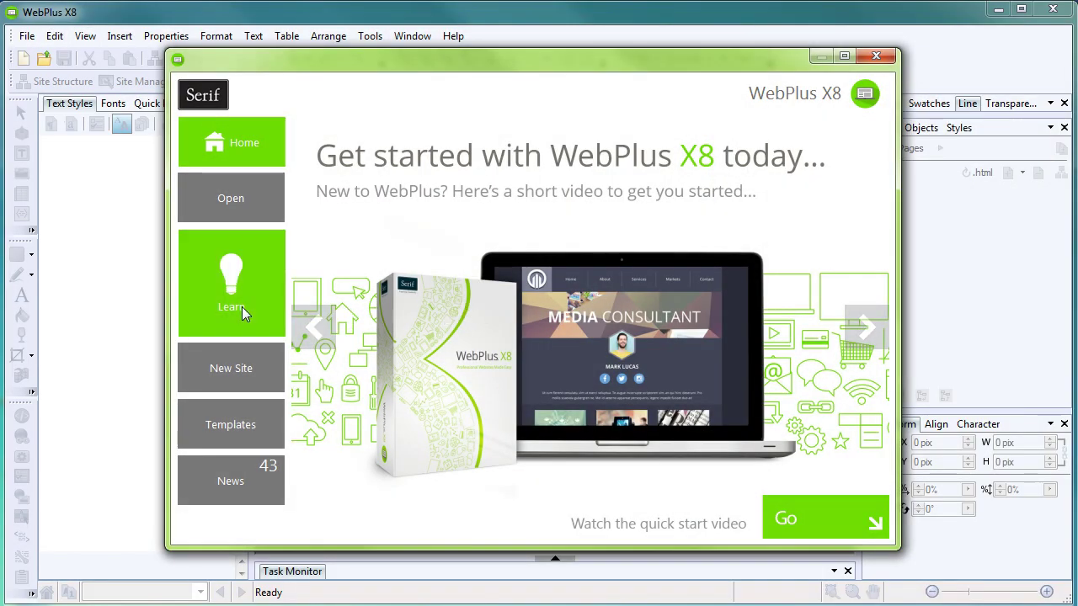
Open the Learn section of the WebPlus startup screen to browse its tutorials.
{"action": "left_click", "coordinate": [242, 312]}
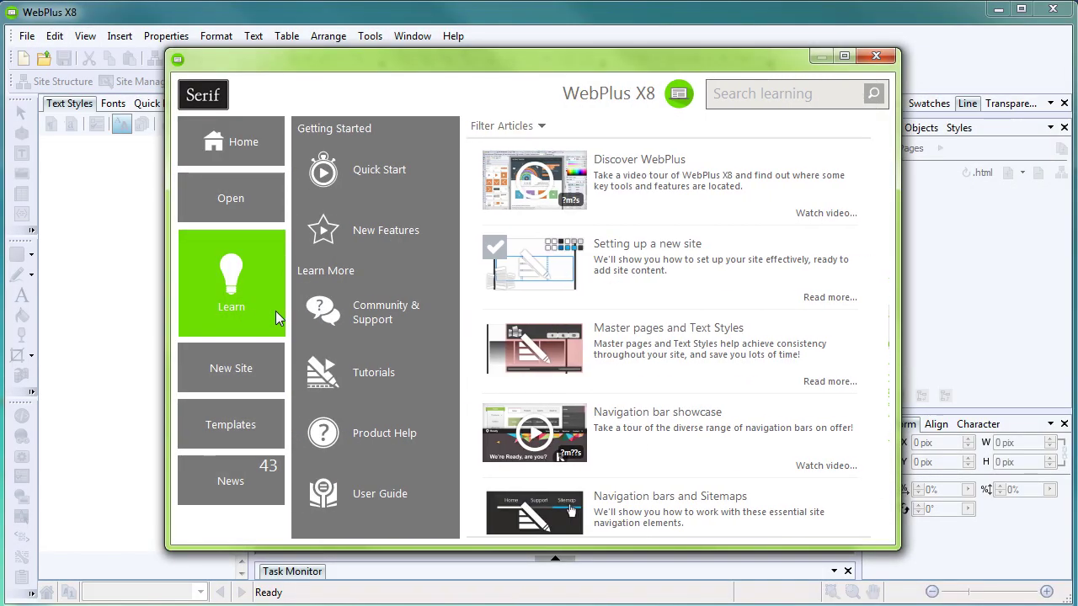